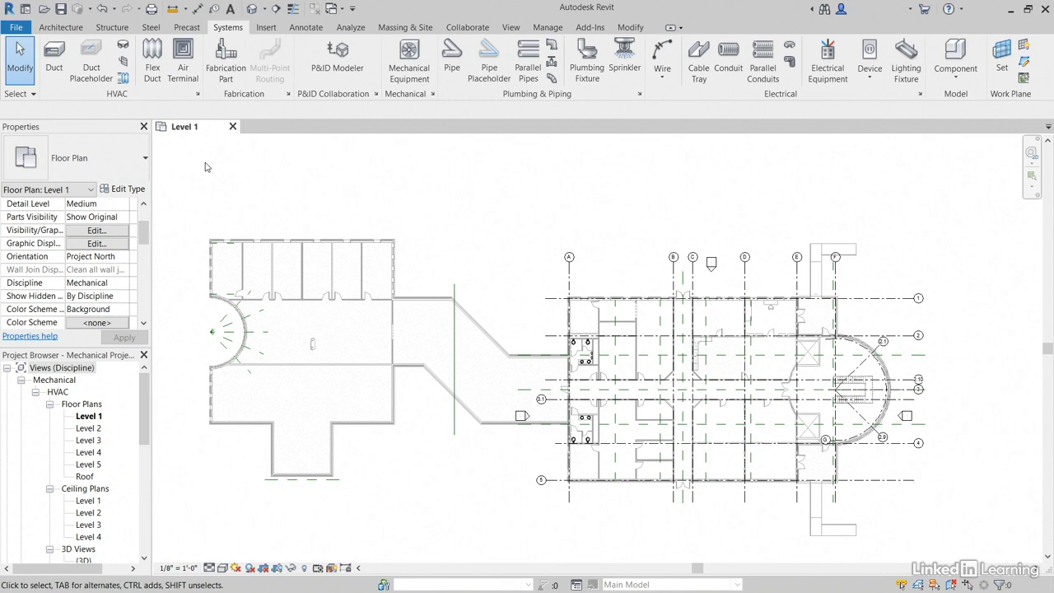
- Show the Annotate tools and pan the Level 1 plan to the gridded east wing
left_click(305, 27)
middle_click_drag(486, 203, 393, 162)
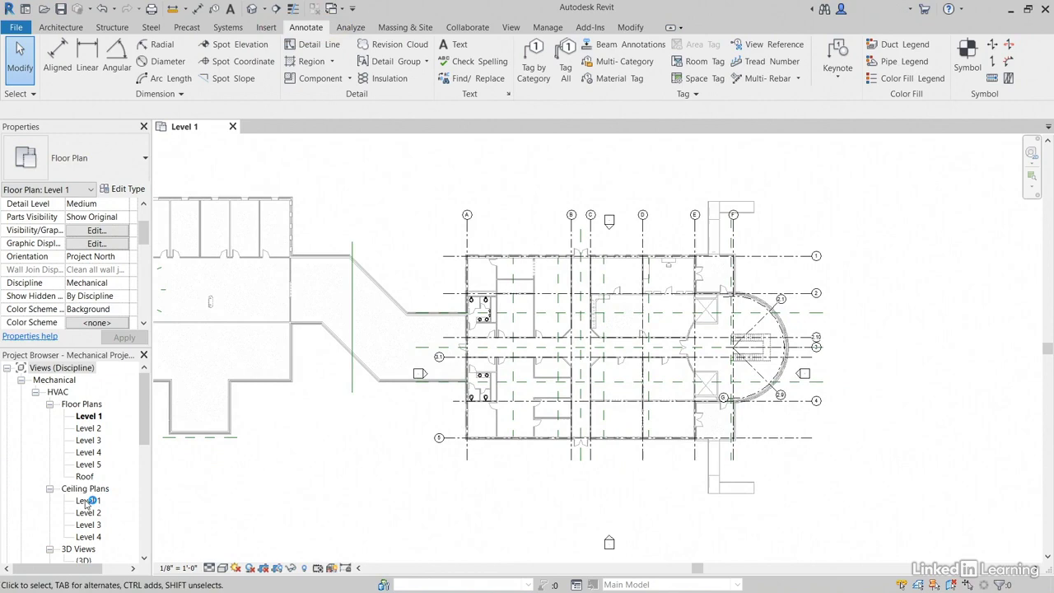
- Open the Level 1 ceiling plan and frame the gridded east-wing rooms
double_click(88, 500)
scroll(503, 305, "up", 5)
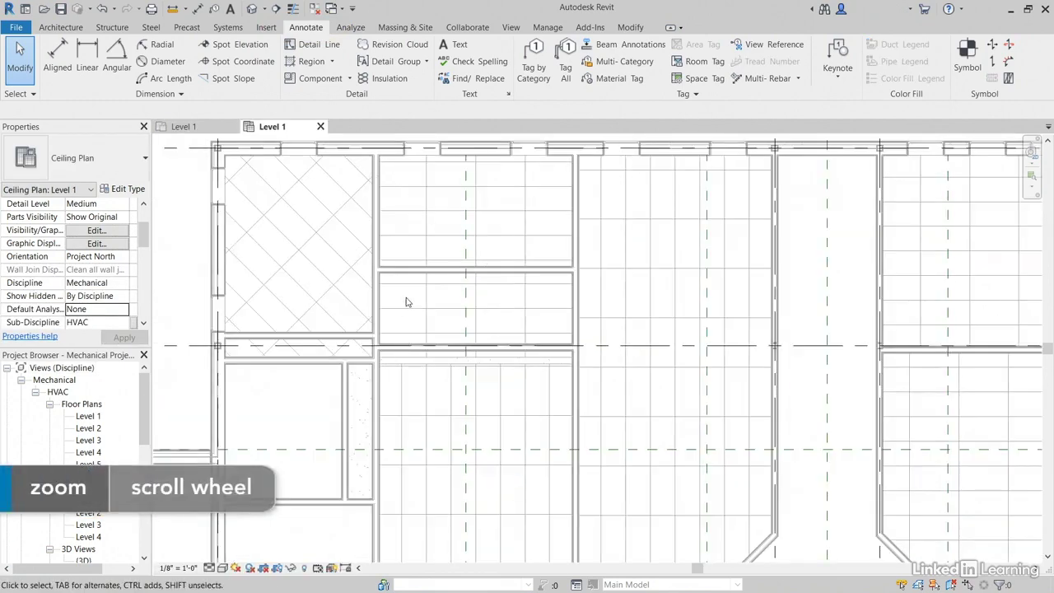
middle_click_drag(404, 299, 476, 358)
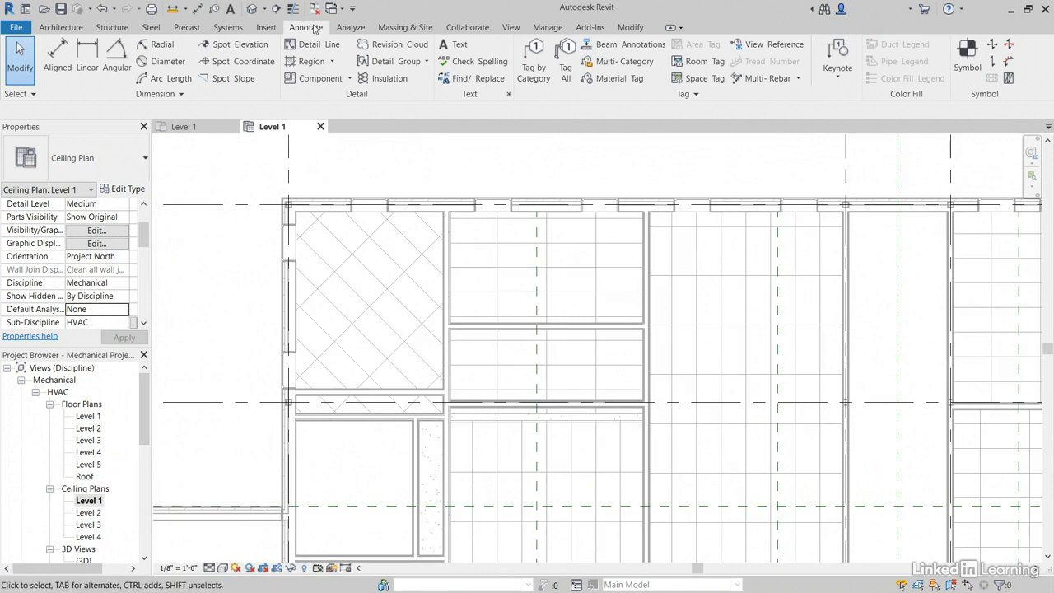
- Read the 8'-0" ceiling height in a gridded room with Spot Elevation
left_click(245, 49)
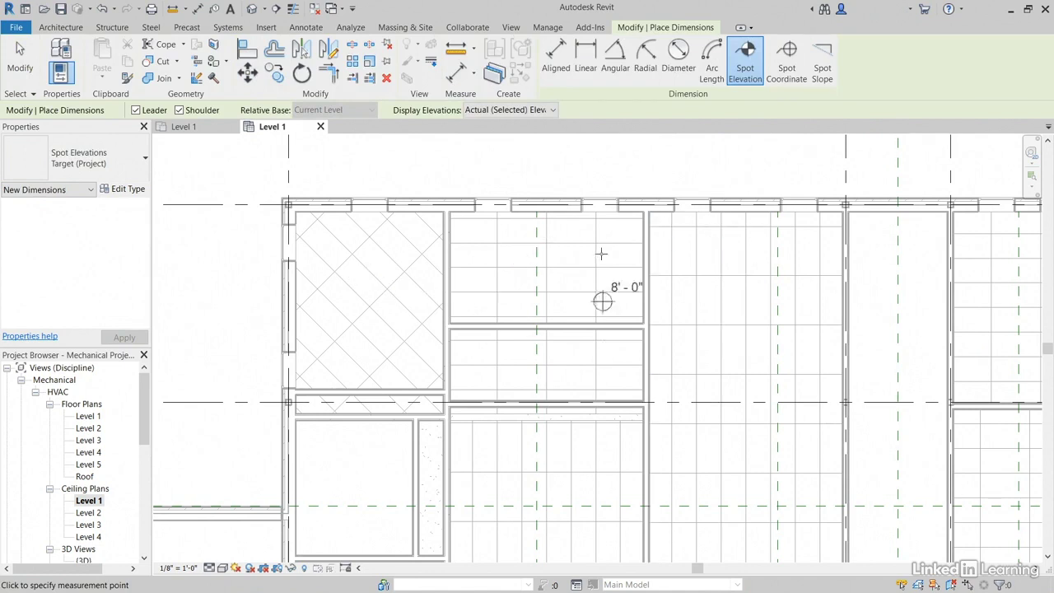
scroll(398, 260, "down", 3)
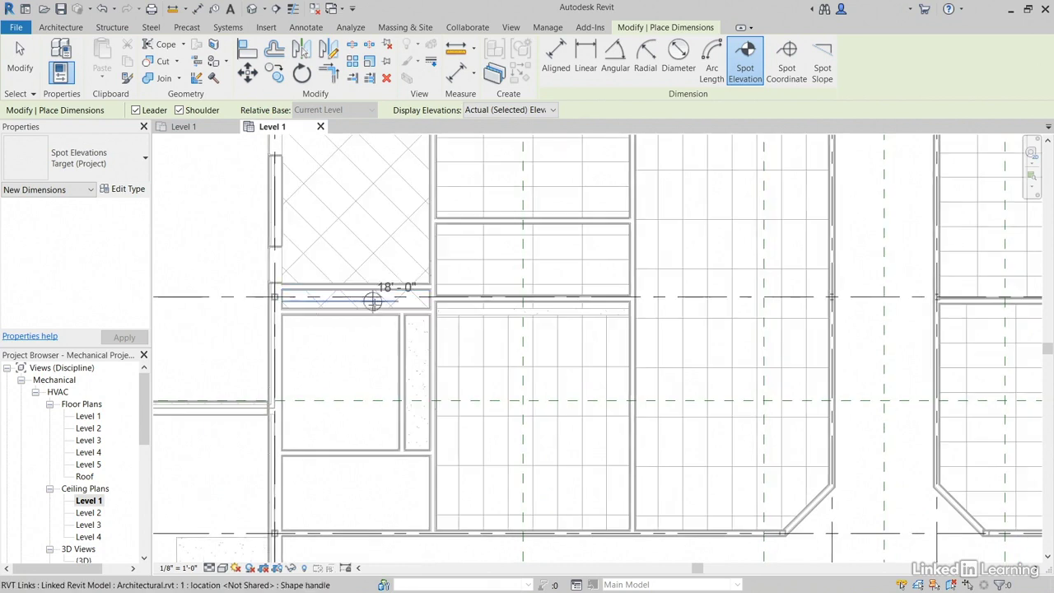
scroll(536, 298, "up", 1)
left_click(522, 301)
scroll(541, 371, "up", 2)
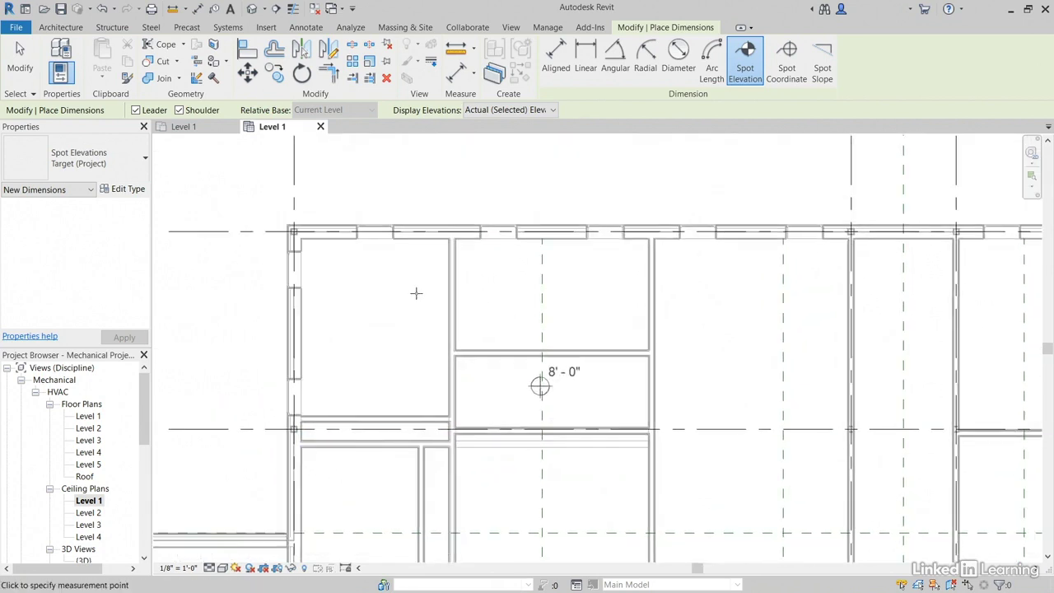
key("Escape")
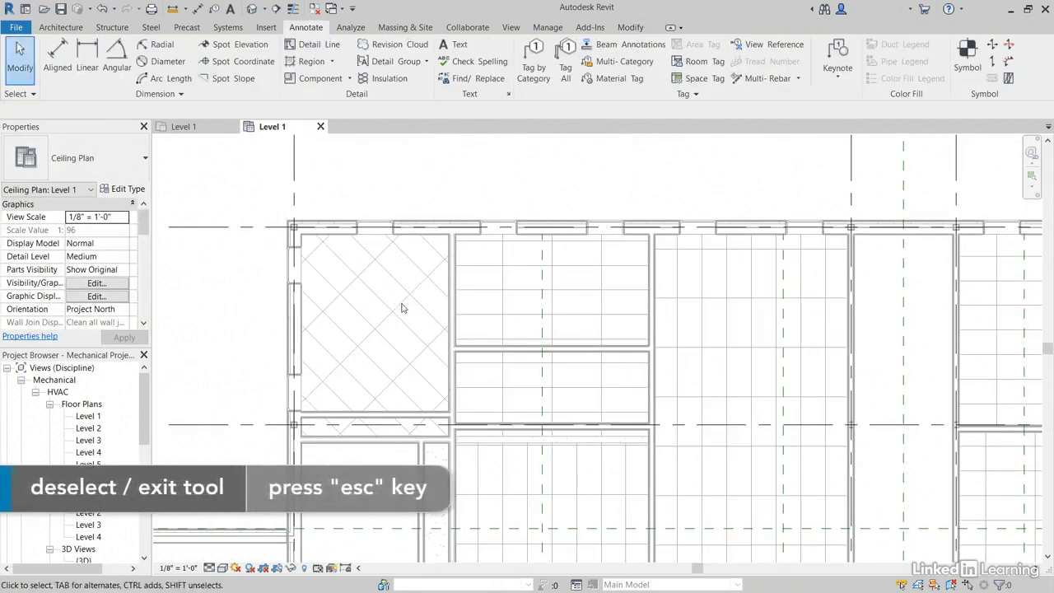
- Start Mechanical Equipment placement with the VAV Unit - Parallel Fan Powered, Size 2 - 10 inch Inlet type
scroll(401, 289, "down", 1)
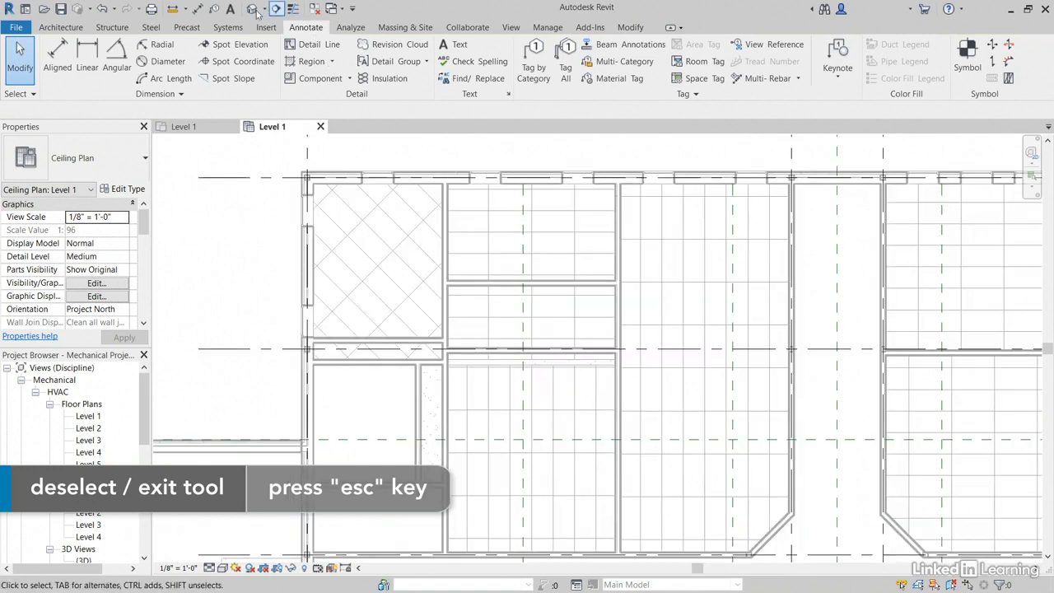
left_click(227, 28)
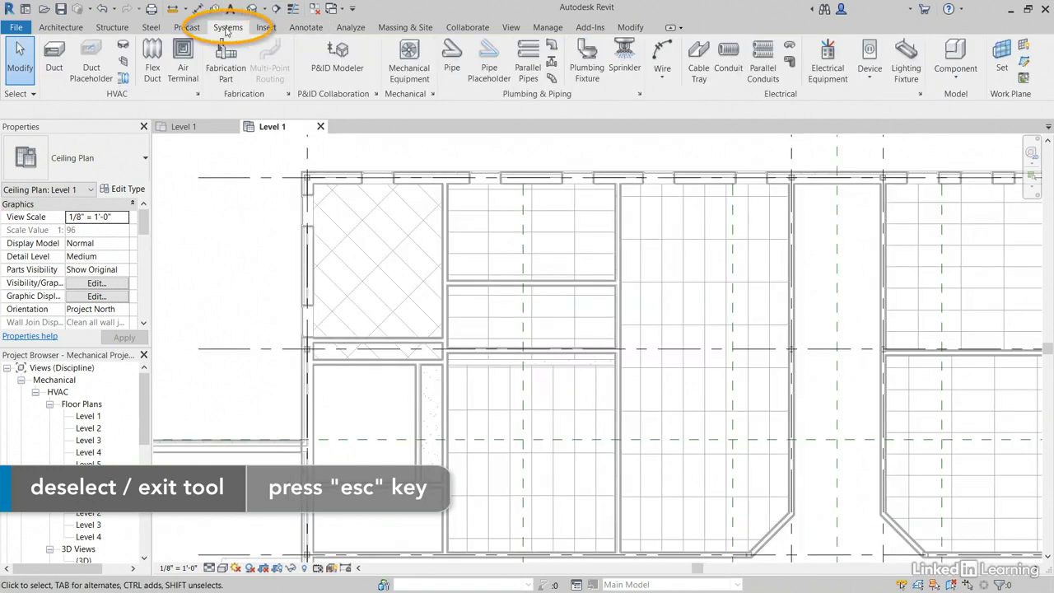
left_click(412, 66)
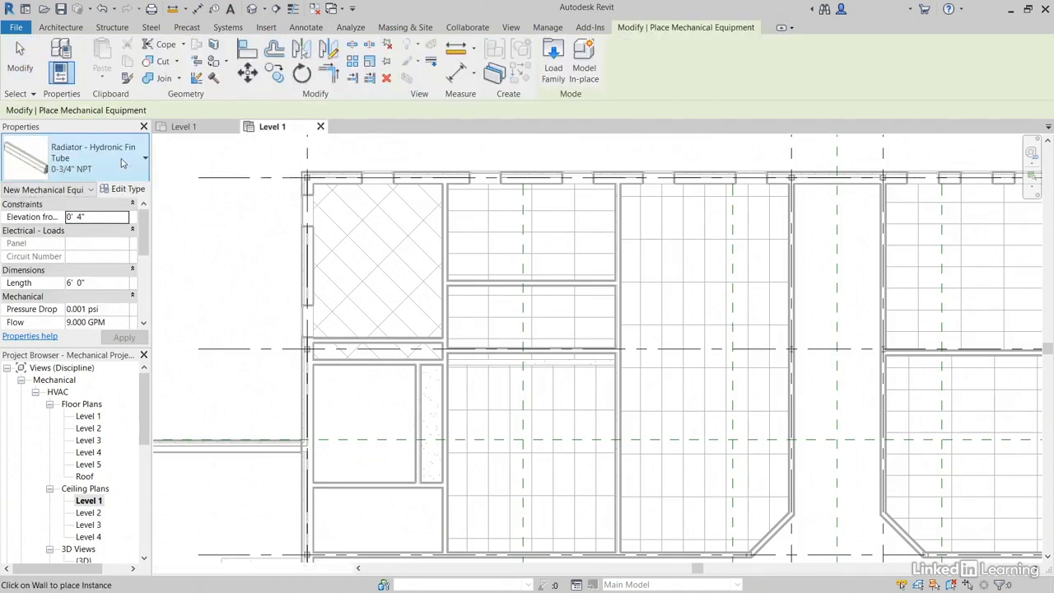
left_click(122, 163)
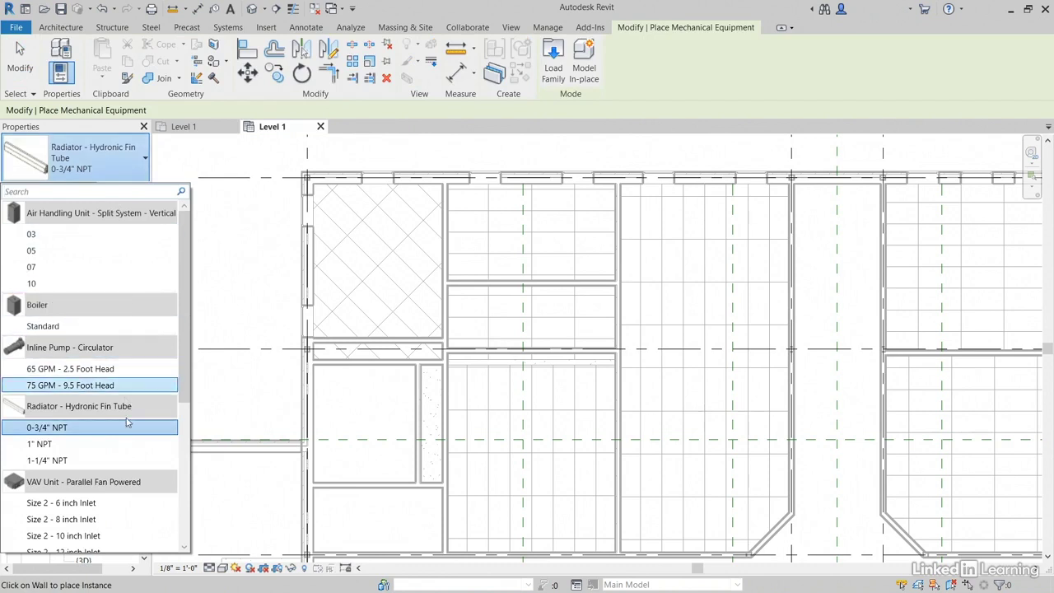
scroll(126, 418, "down", 2)
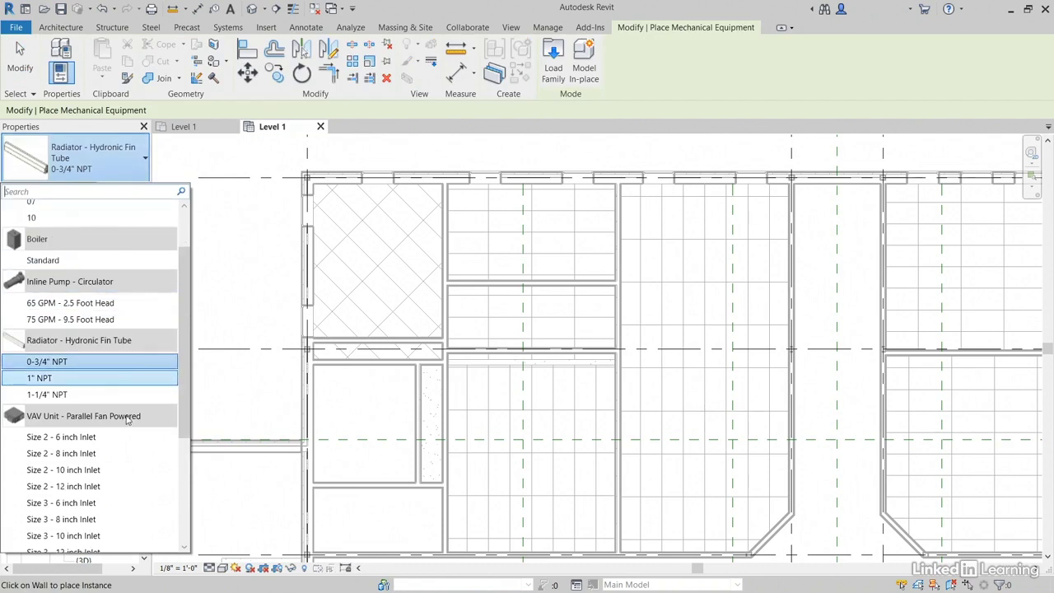
left_click(121, 477)
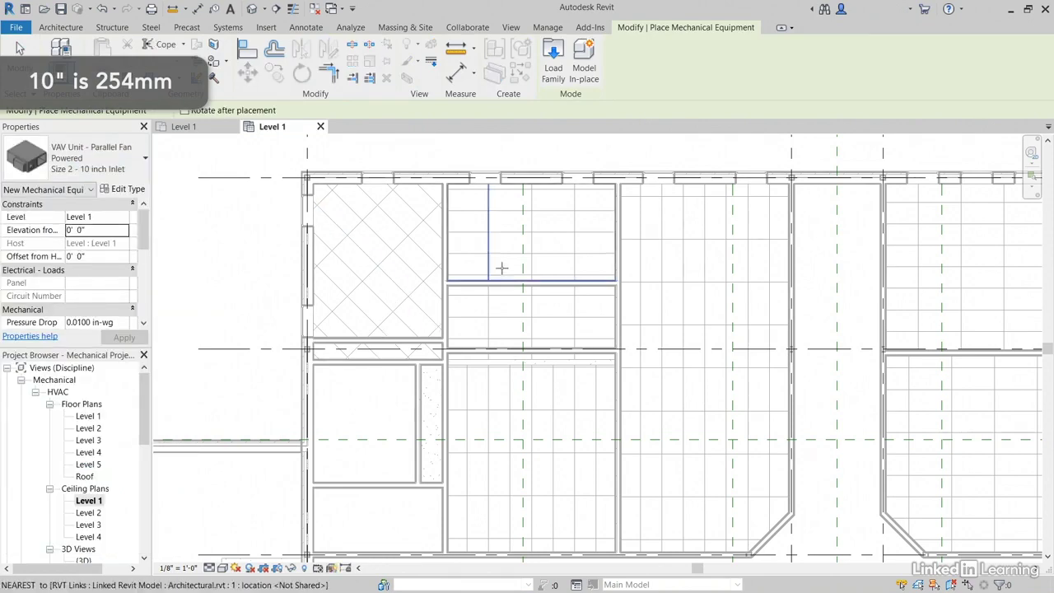
mouse_move(502, 266)
middle_mouse_down()
mouse_move(492, 266)
mouse_move(510, 266)
middle_mouse_up()
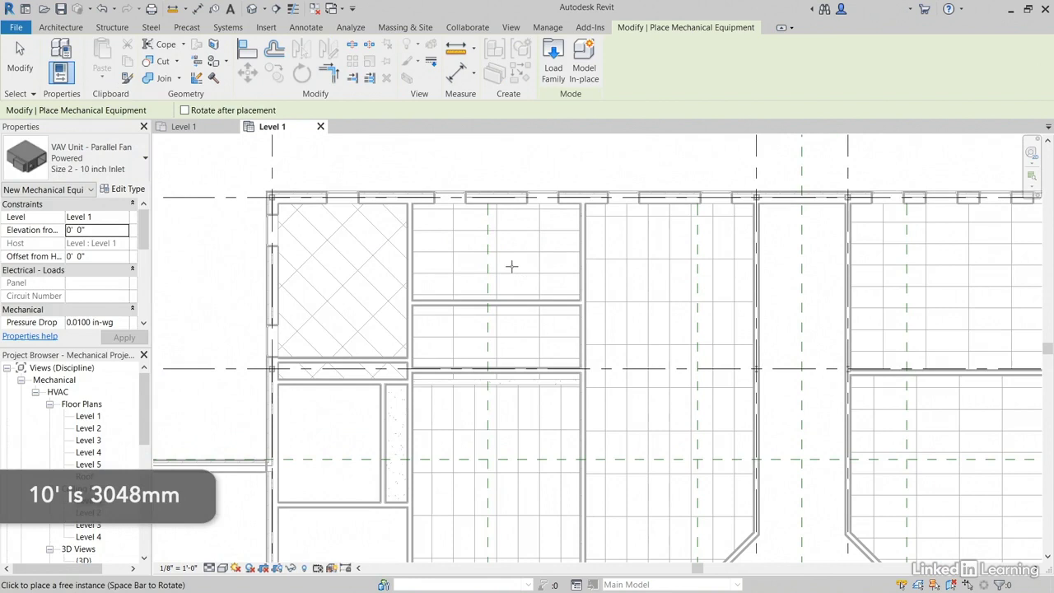
- Set the VAV unit's Elevation from Level to 10' 0"
left_click(99, 230)
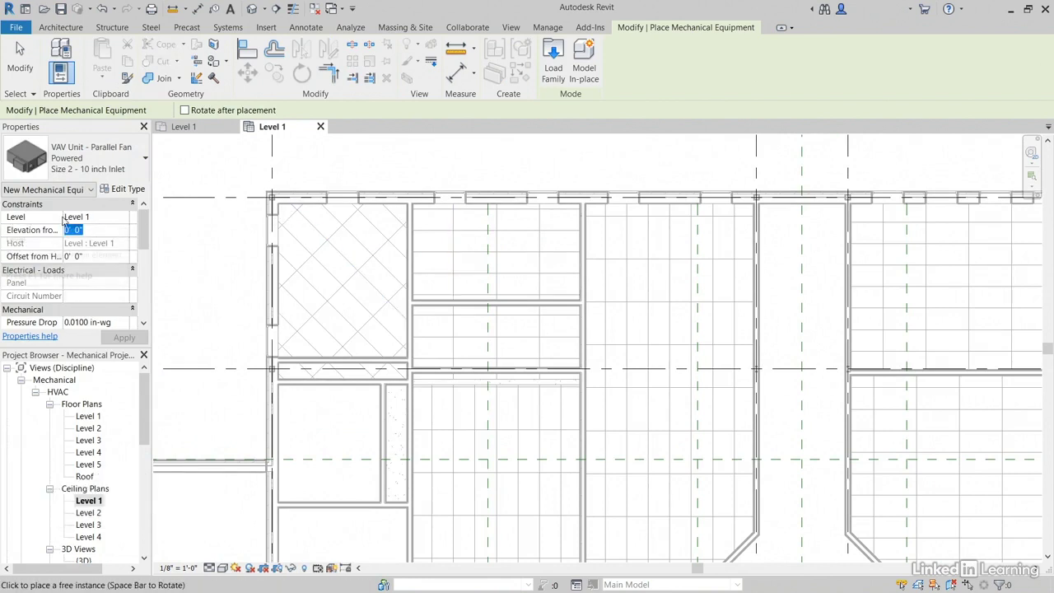
left_click_drag(64, 216, 107, 216)
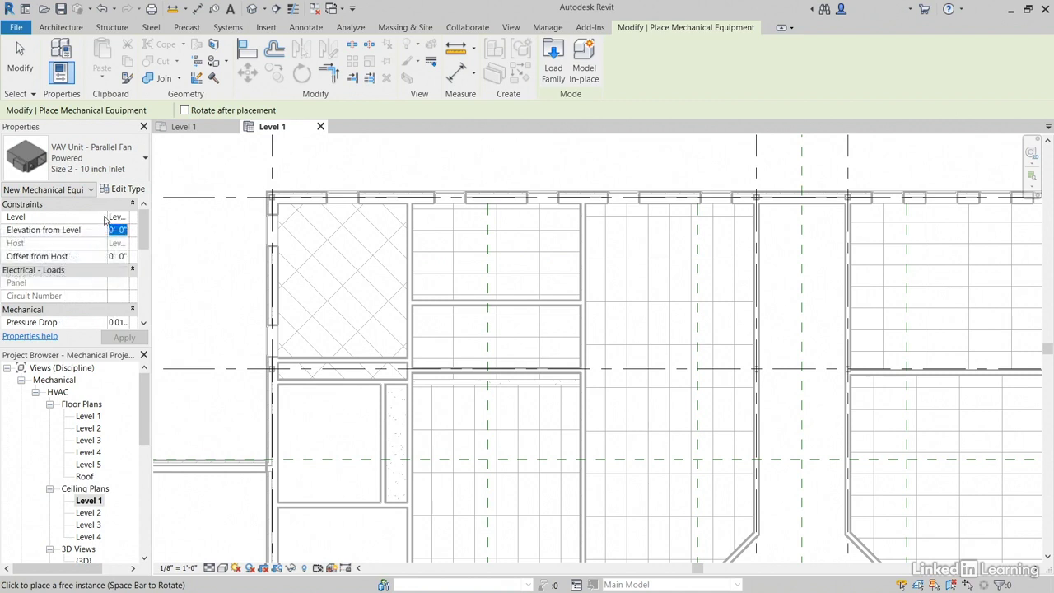
left_click_drag(107, 217, 76, 217)
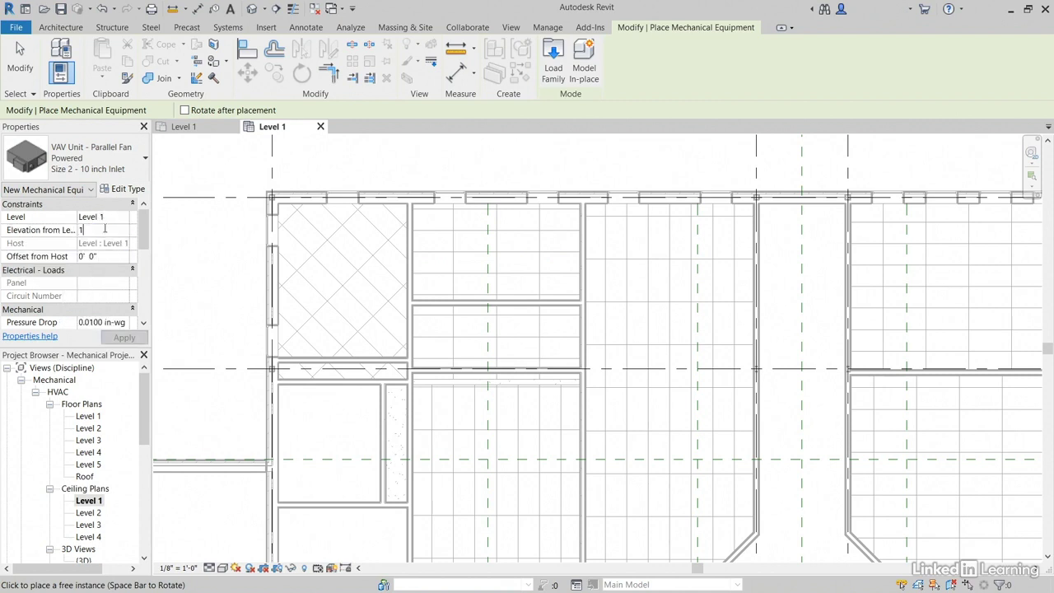
type("10' 0\"")
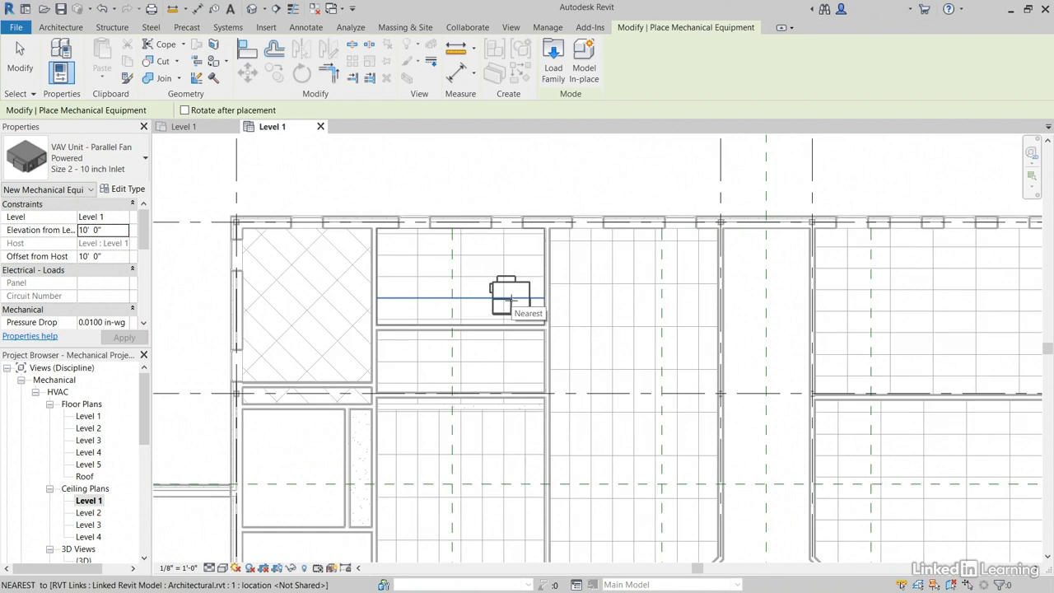
- Rotate the VAV unit and place it in the gridded room near the top wall
middle_click_drag(585, 279, 536, 270)
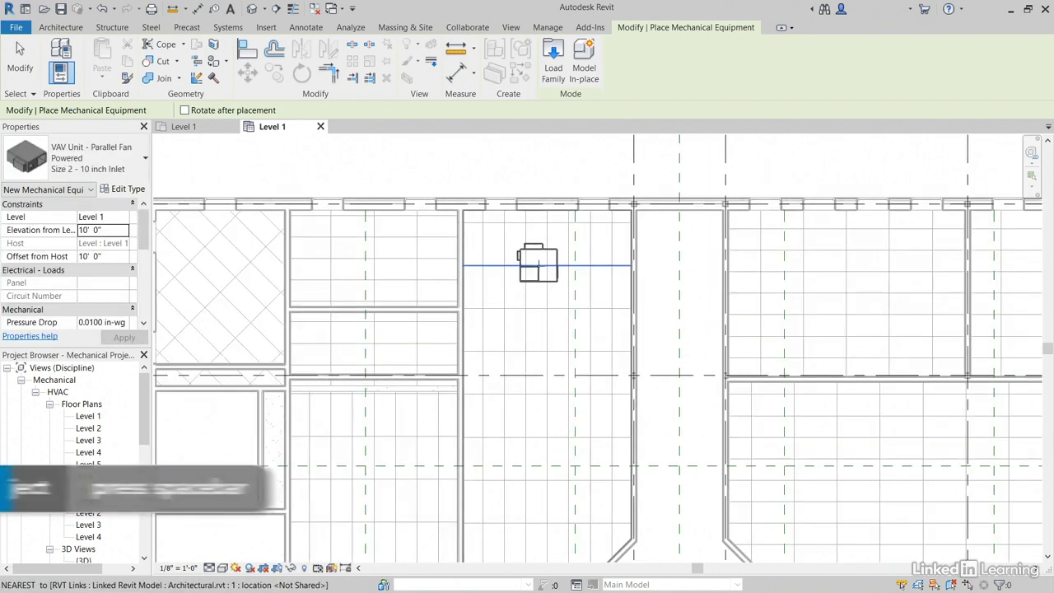
key("space")
key("space")
key("space")
key("space")
key("space")
key("space")
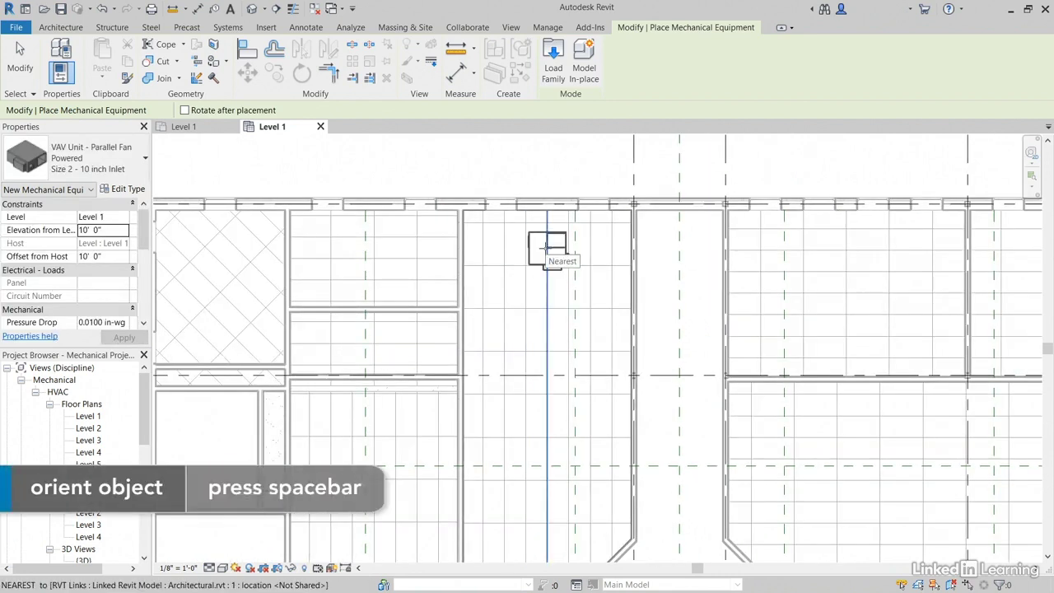
key("space")
key("space")
key("space")
key("space")
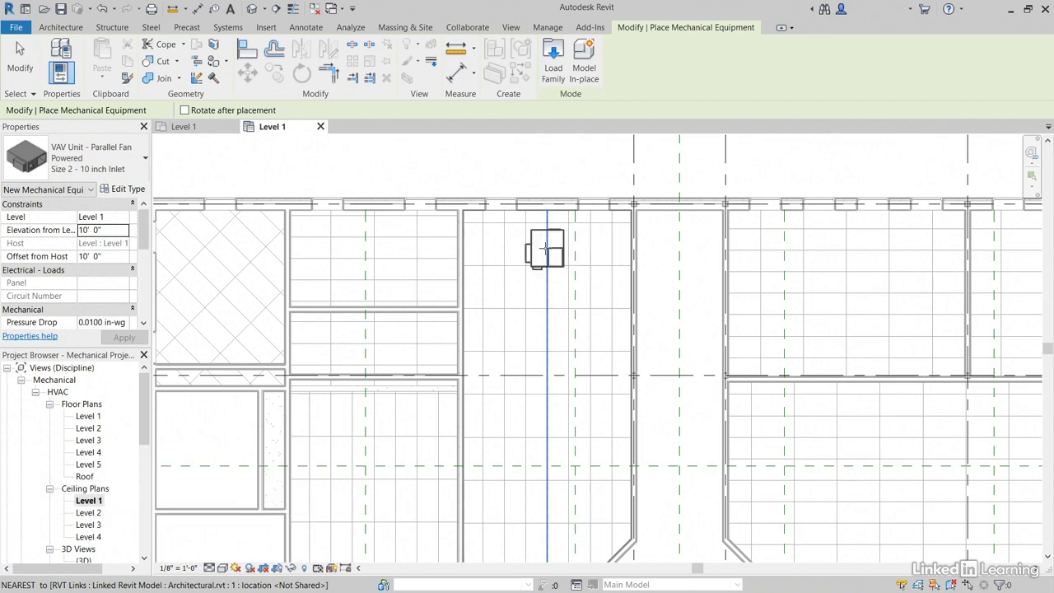
key("space")
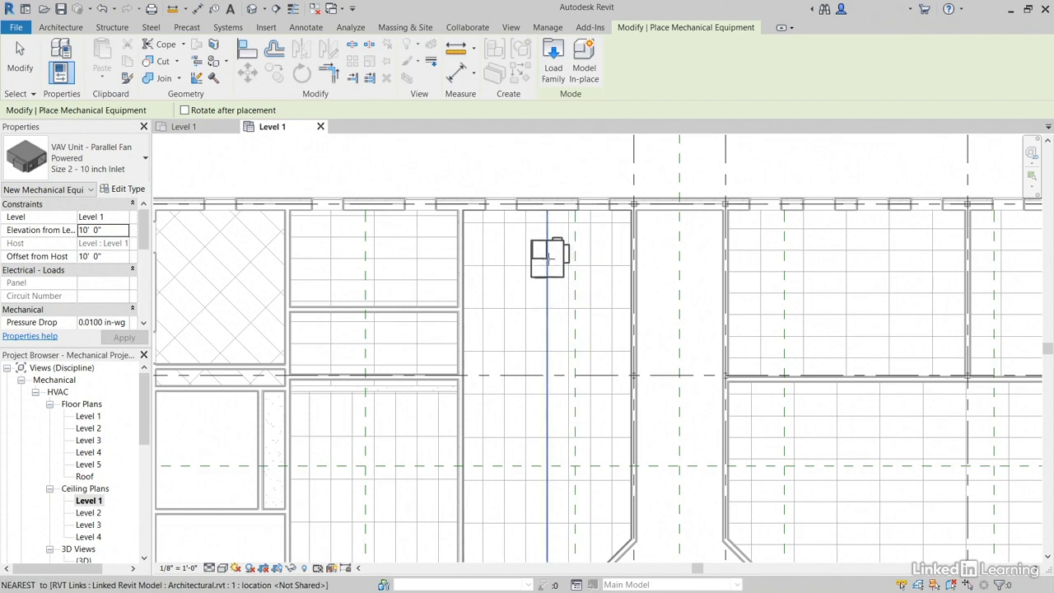
left_click(549, 259)
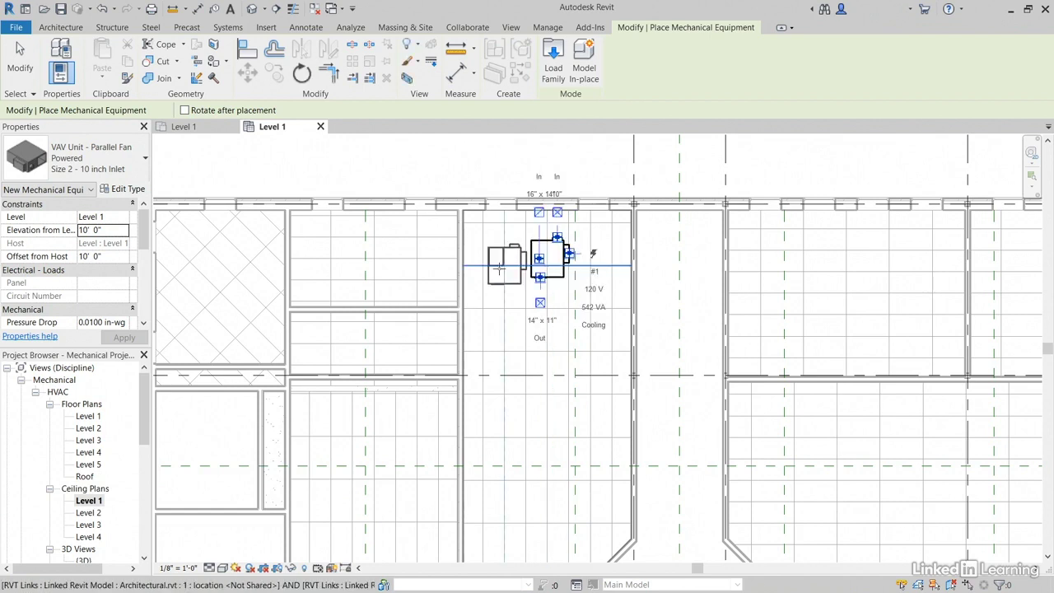
key("Escape")
key("Escape")
scroll(499, 273, "down", 3)
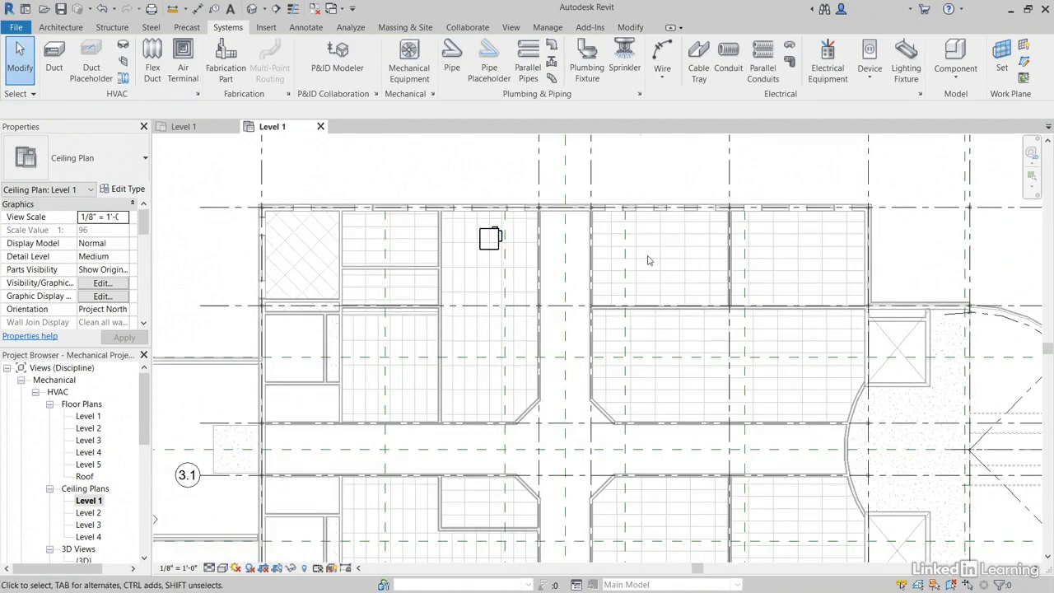
- Open the Roof floor plan and recentre it in view
middle_click_drag(286, 441, 289, 423)
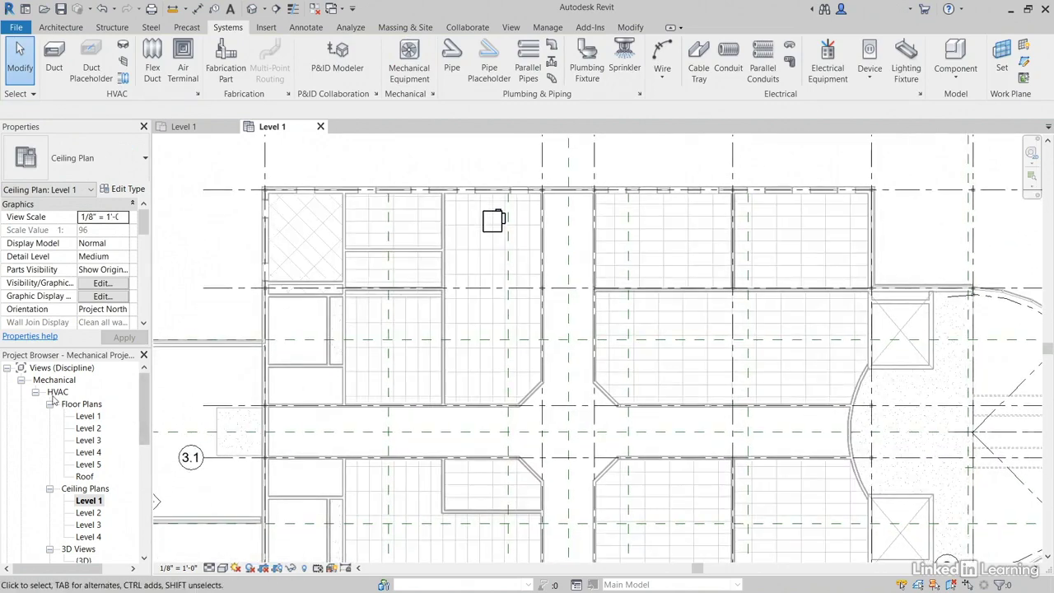
double_click(84, 476)
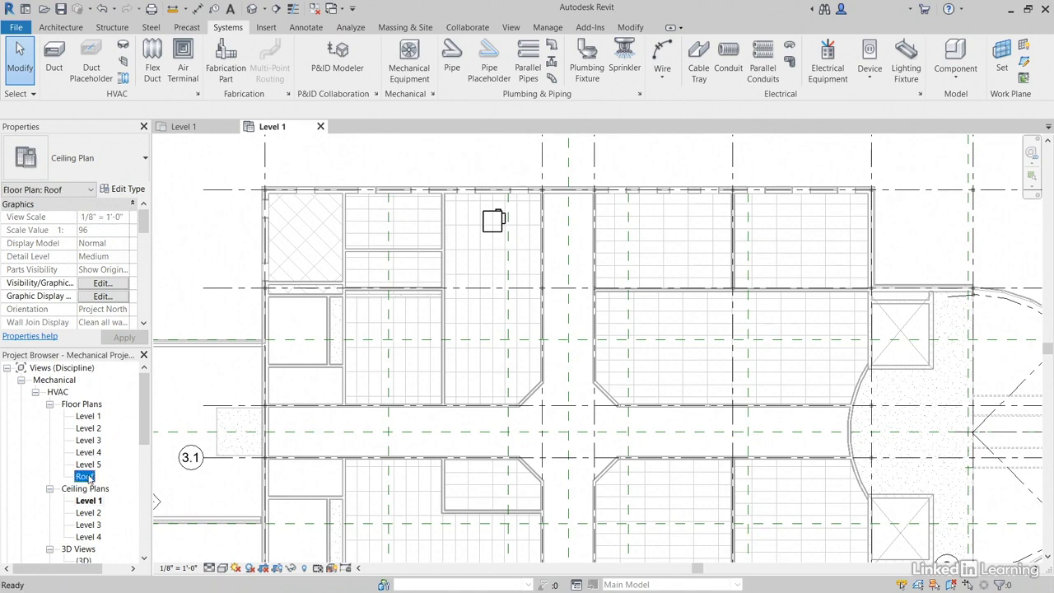
middle_click_drag(576, 359, 504, 339)
- Start Load Family and browse to the US Imperial library folder
left_click(265, 28)
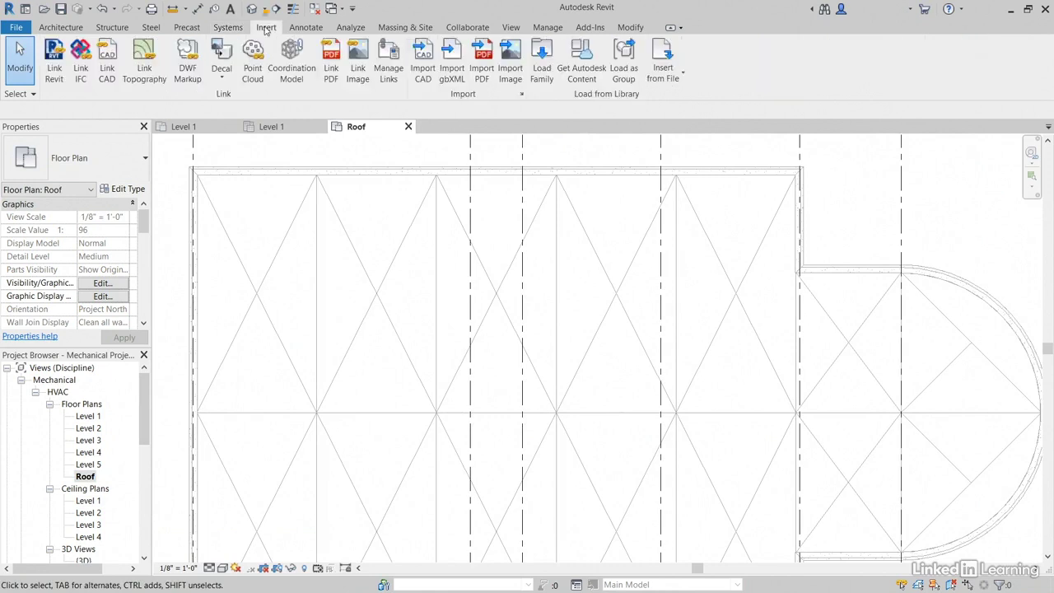
left_click(542, 72)
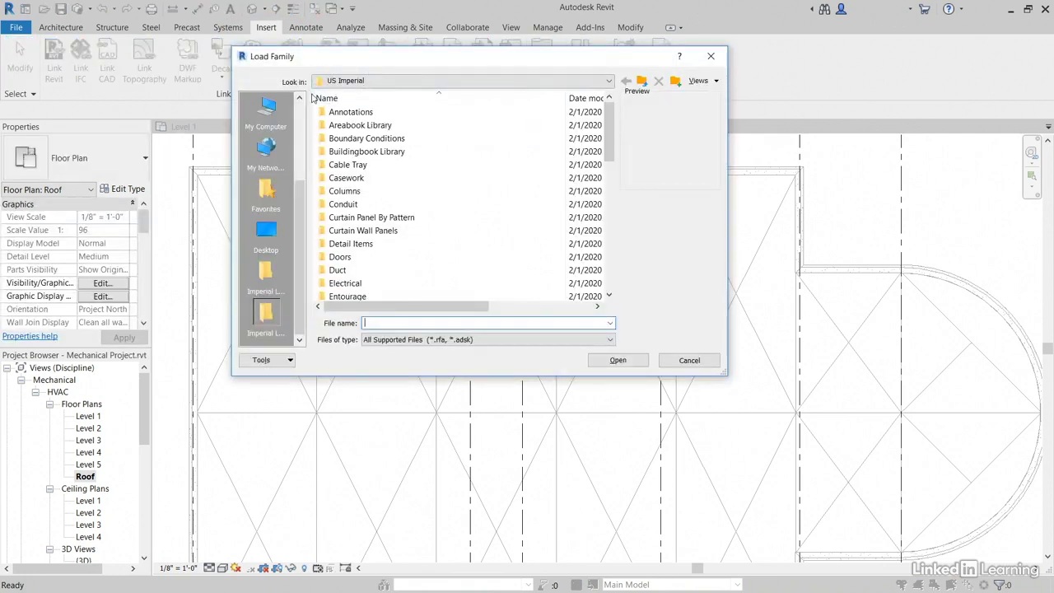
left_click(384, 85)
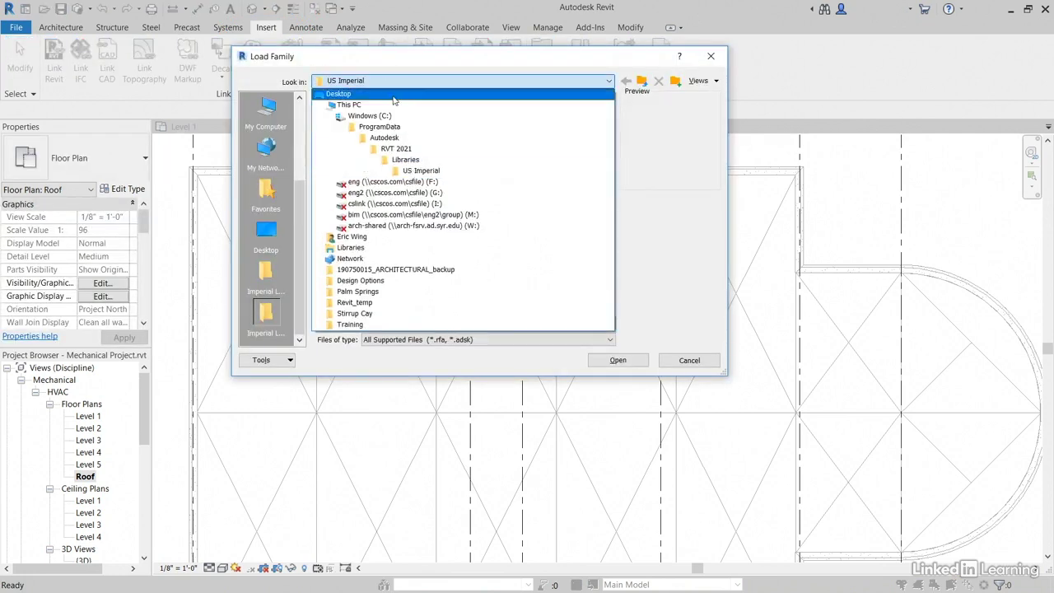
left_click(415, 164)
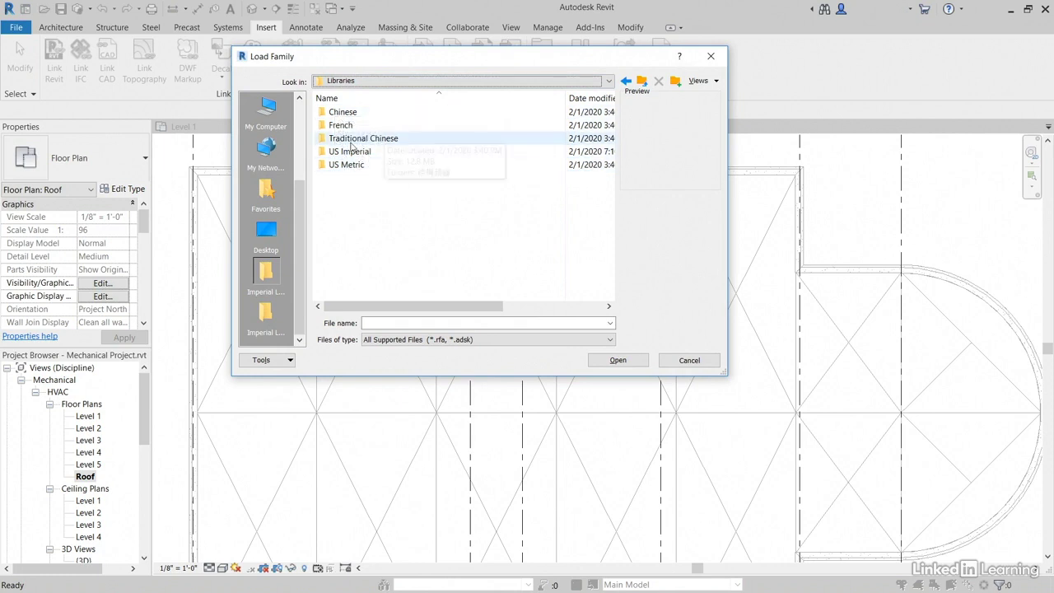
double_click(359, 153)
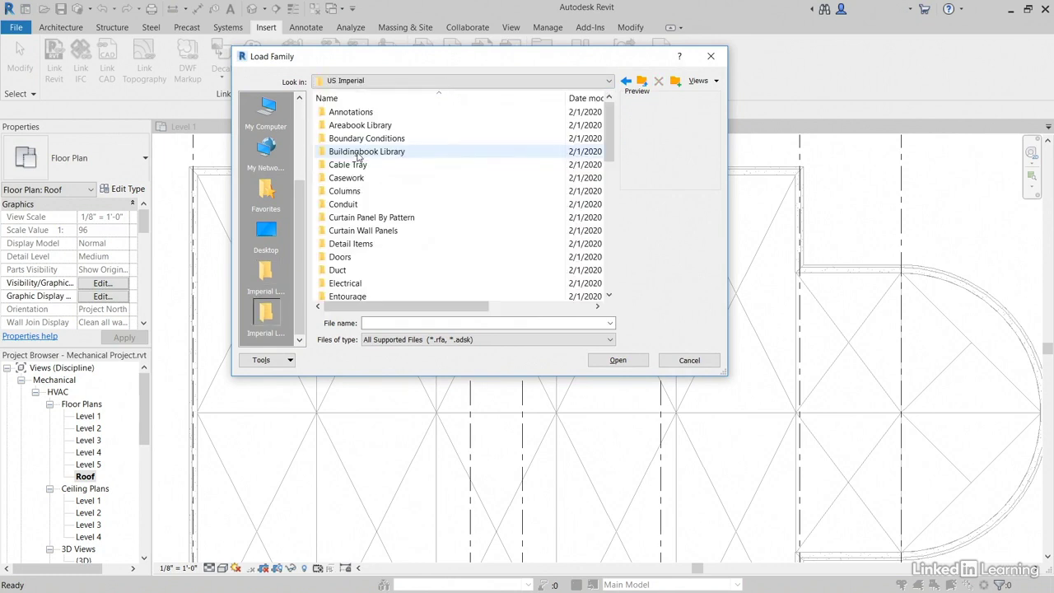
scroll(359, 165, "down", 4)
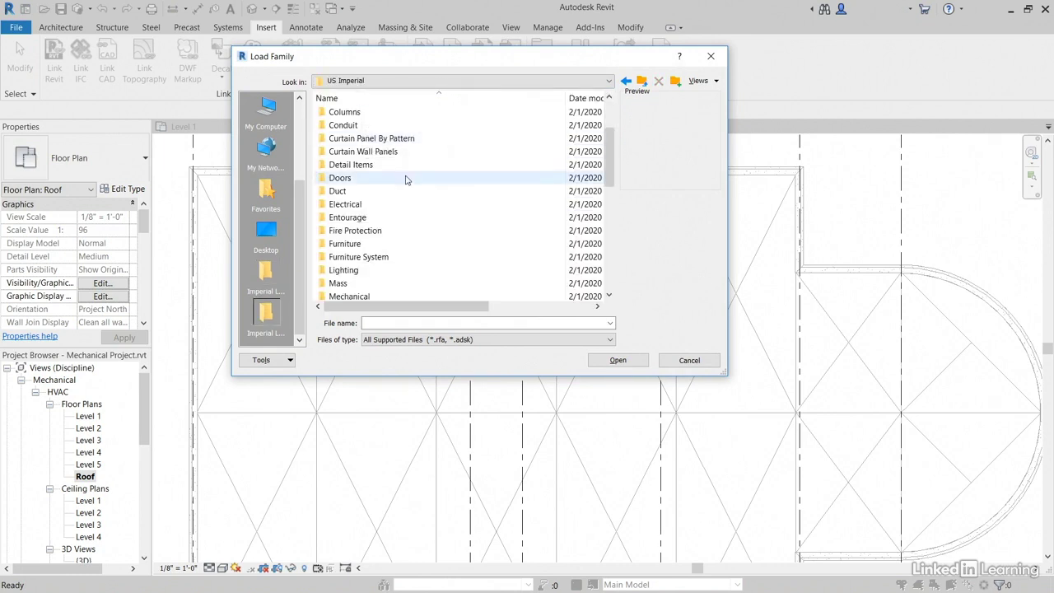
- Load Outdoor AHU - Horizontal.rfa from Mechanical > MEP > Air-Side Components > Air Handling Units
double_click(349, 218)
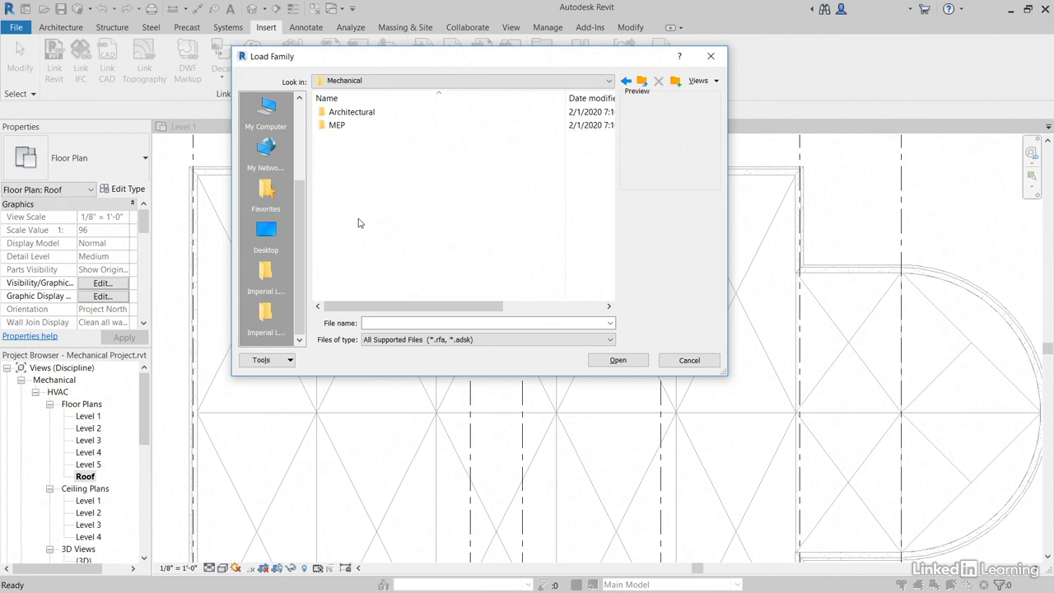
double_click(341, 127)
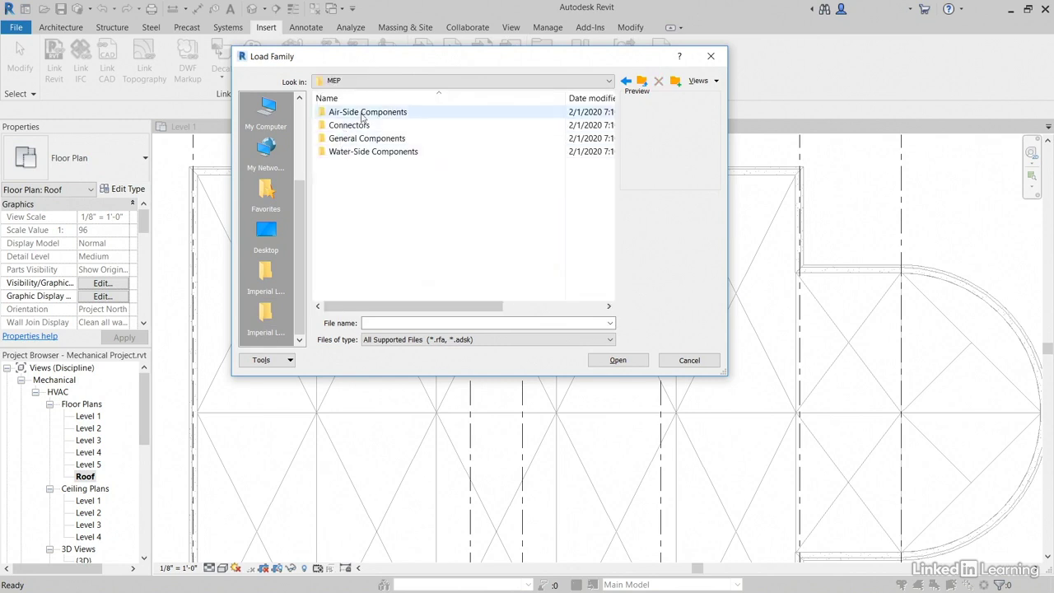
double_click(362, 113)
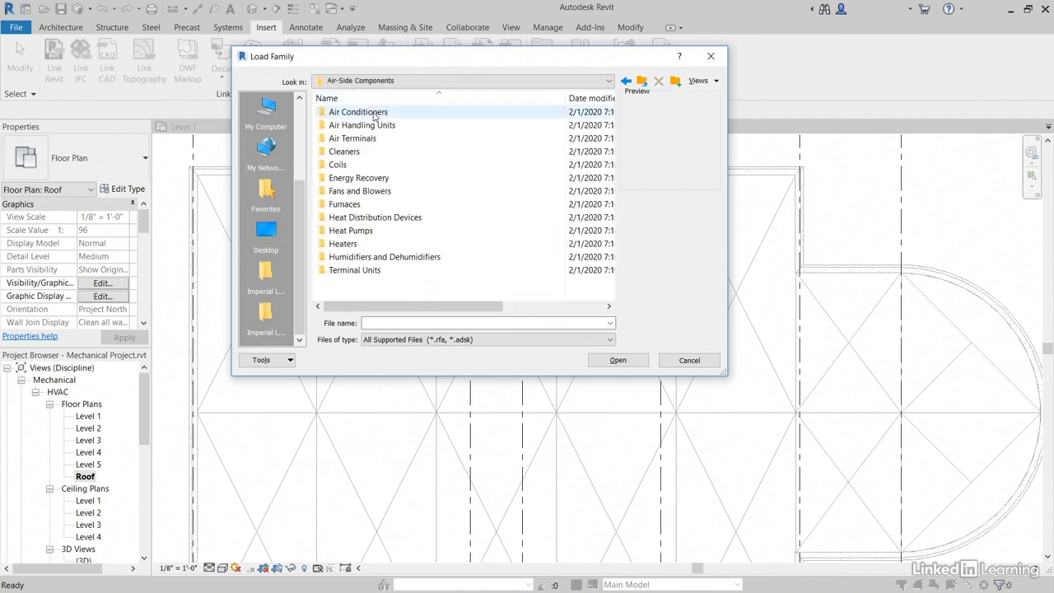
double_click(370, 126)
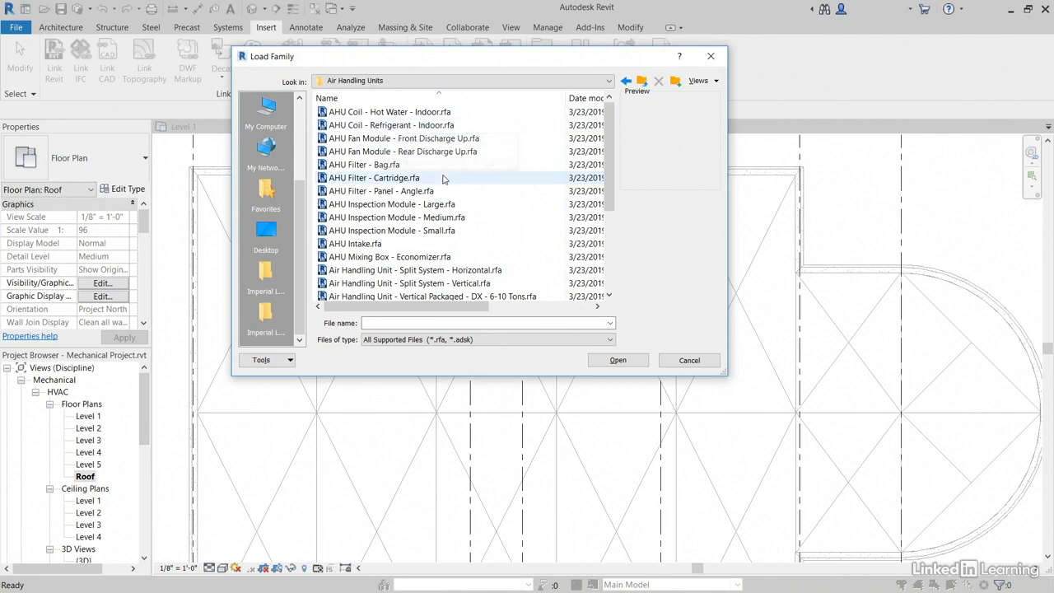
scroll(449, 178, "down", 2)
scroll(452, 178, "down", 1)
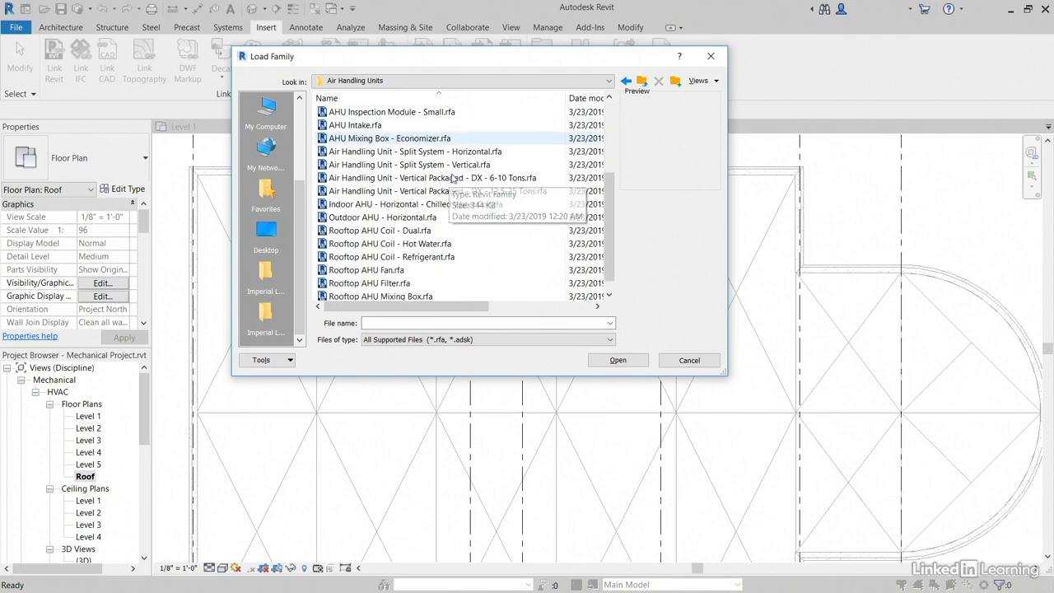
left_click(424, 218)
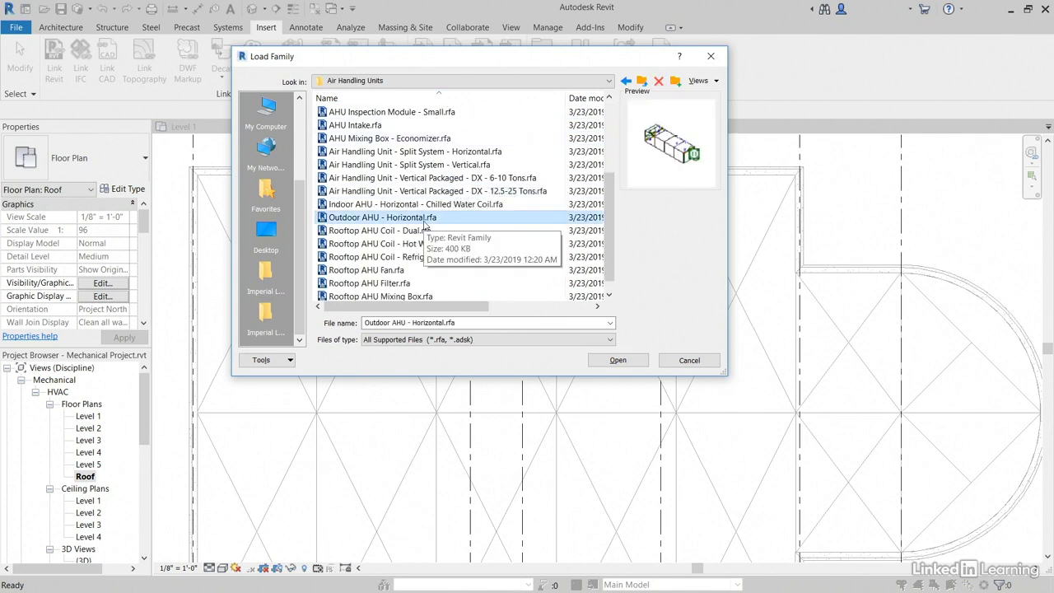
left_click(617, 359)
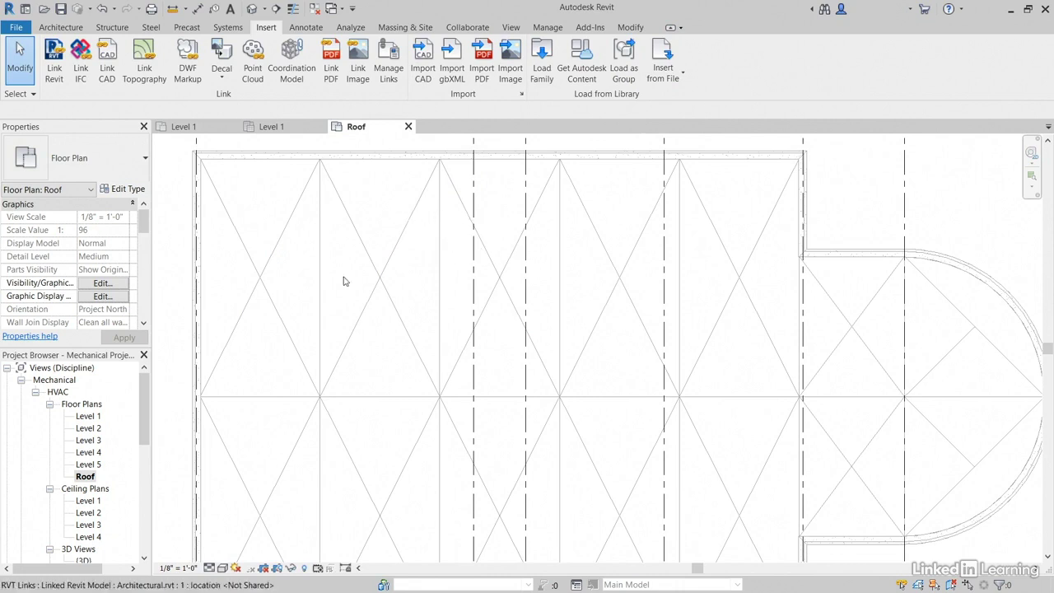
- Change the Roof plan's View Template from Mechanical to <None>
left_click_drag(144, 223, 142, 284)
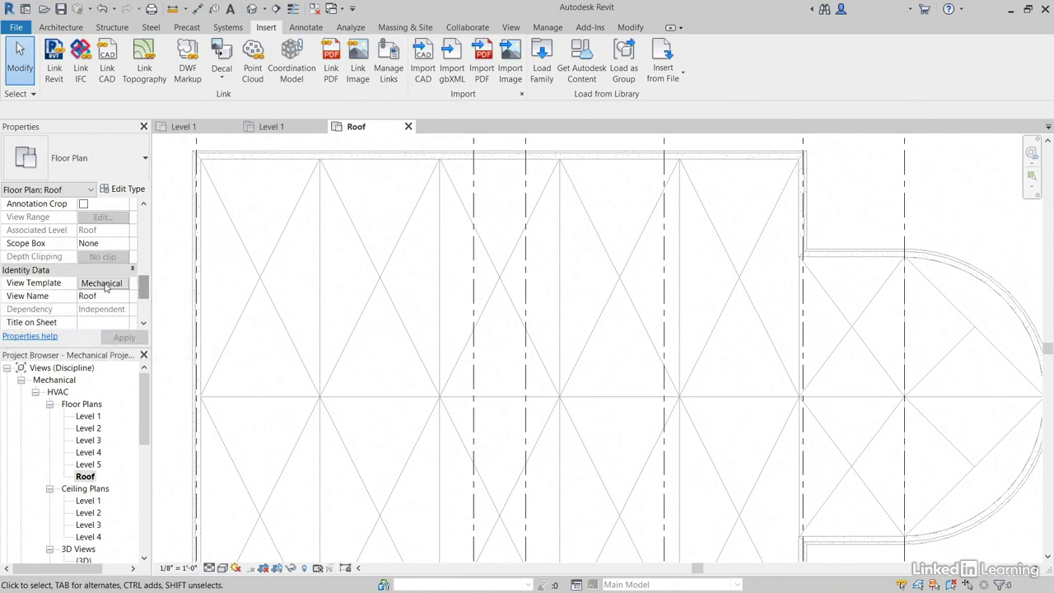
left_click(102, 283)
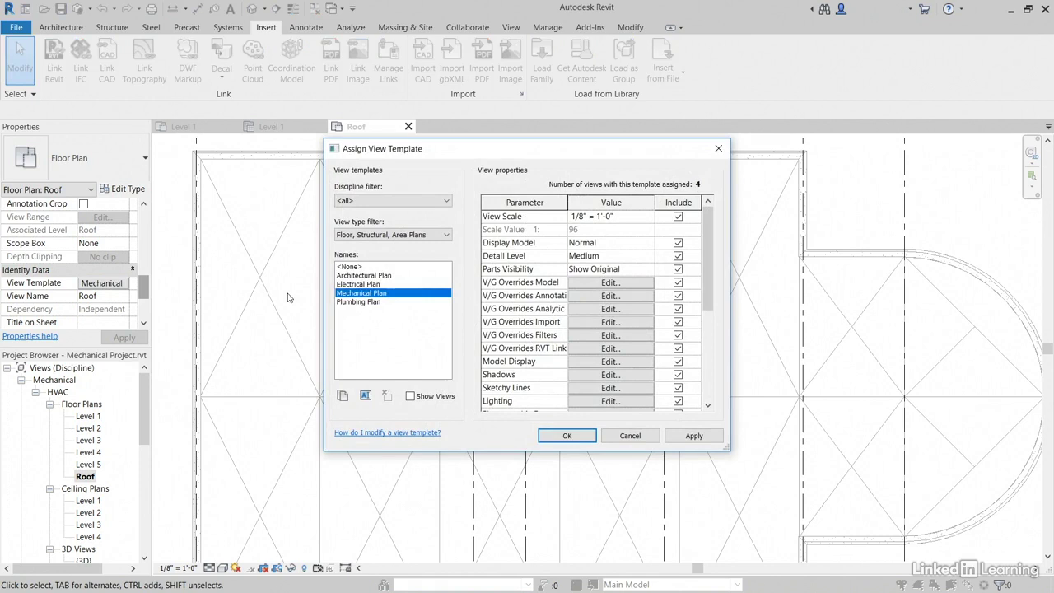
left_click(349, 267)
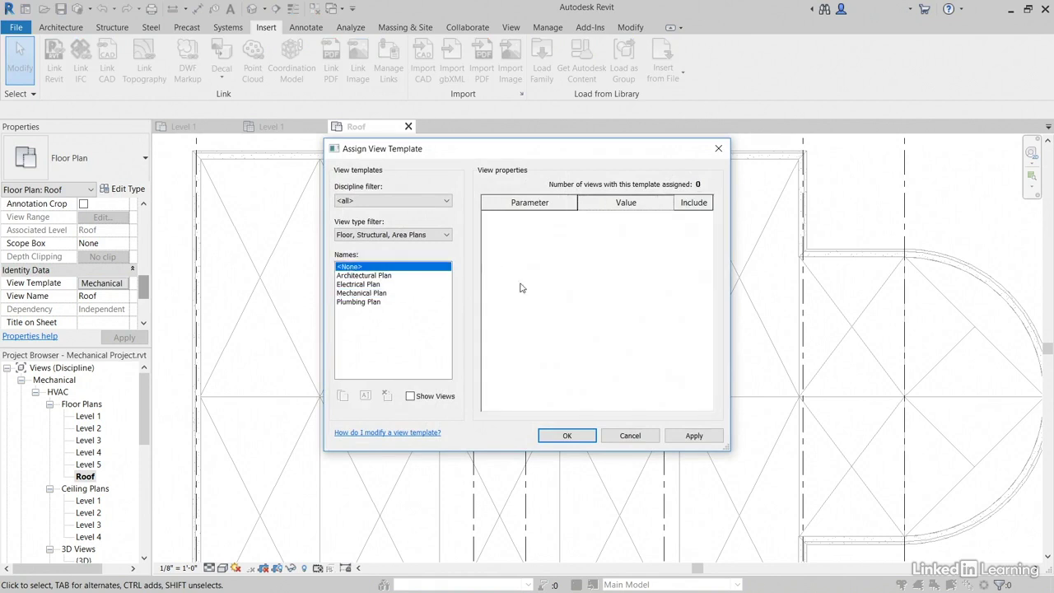
left_click(565, 436)
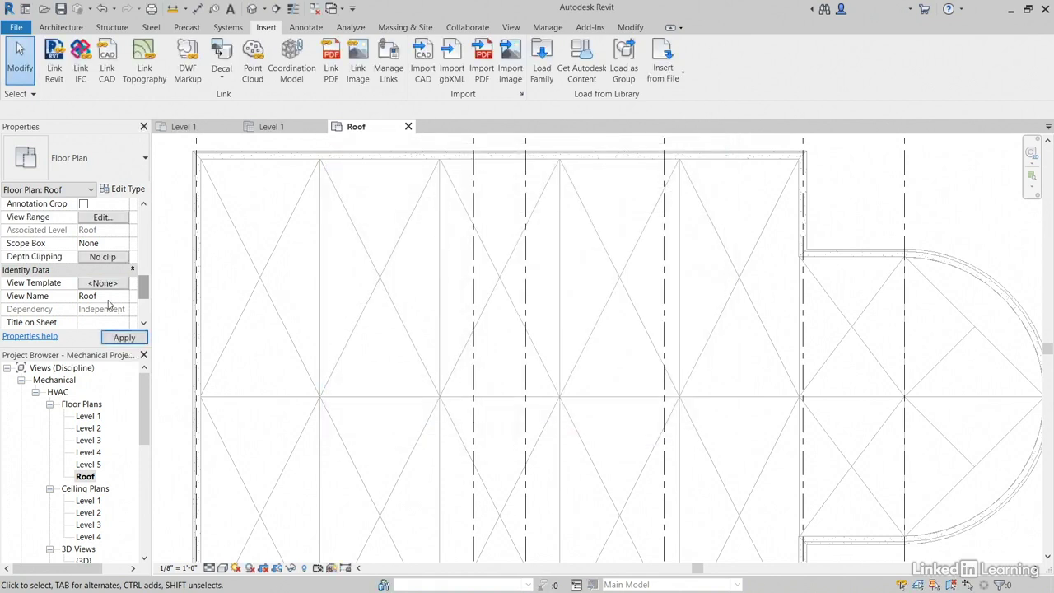
- Set the Roof view range Bottom and View Depth to Unlimited and apply
left_click(103, 217)
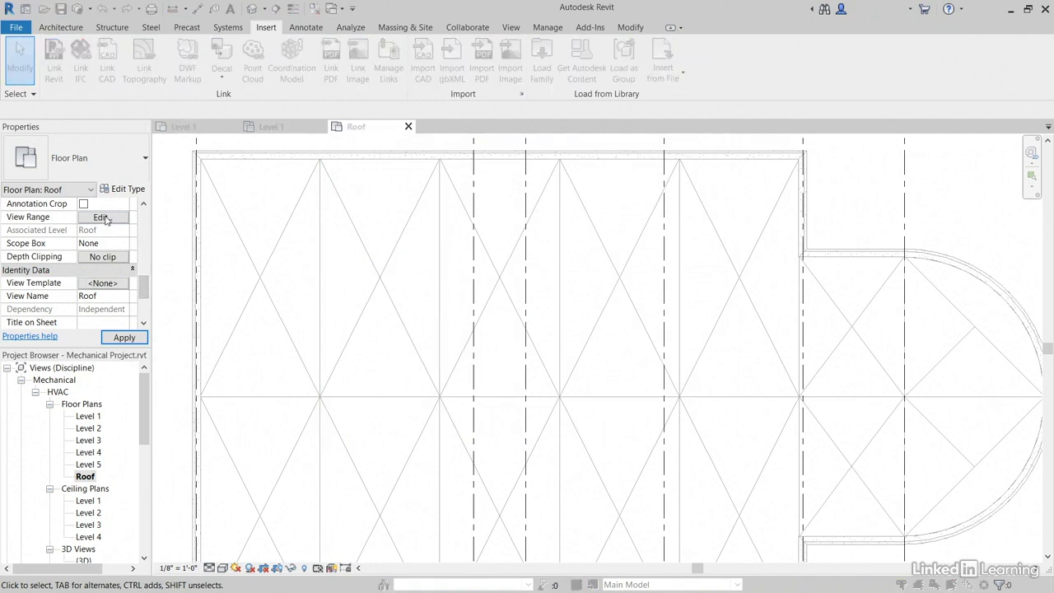
left_click(380, 236)
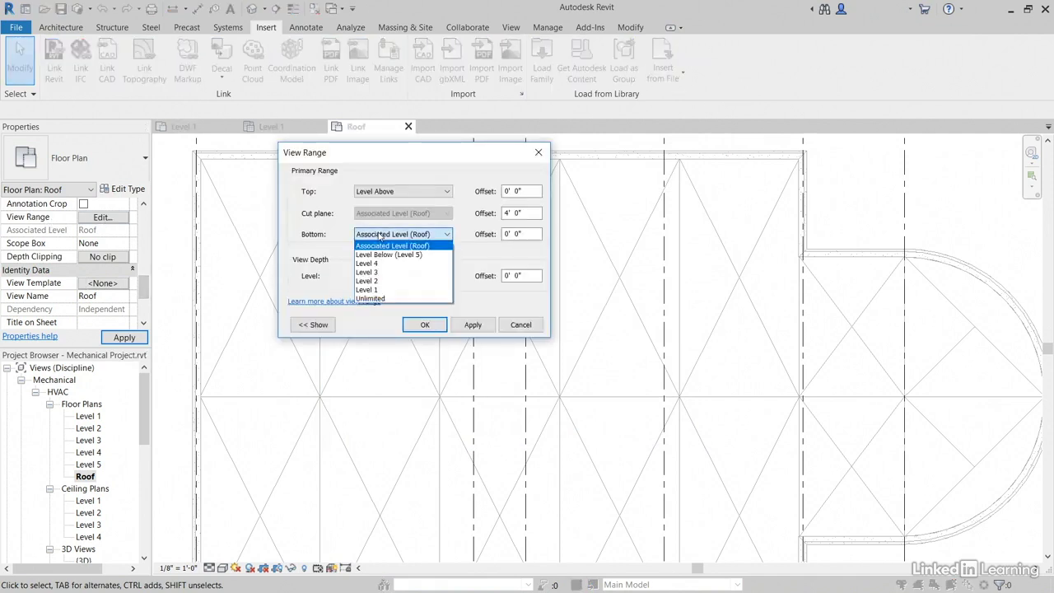
left_click(399, 301)
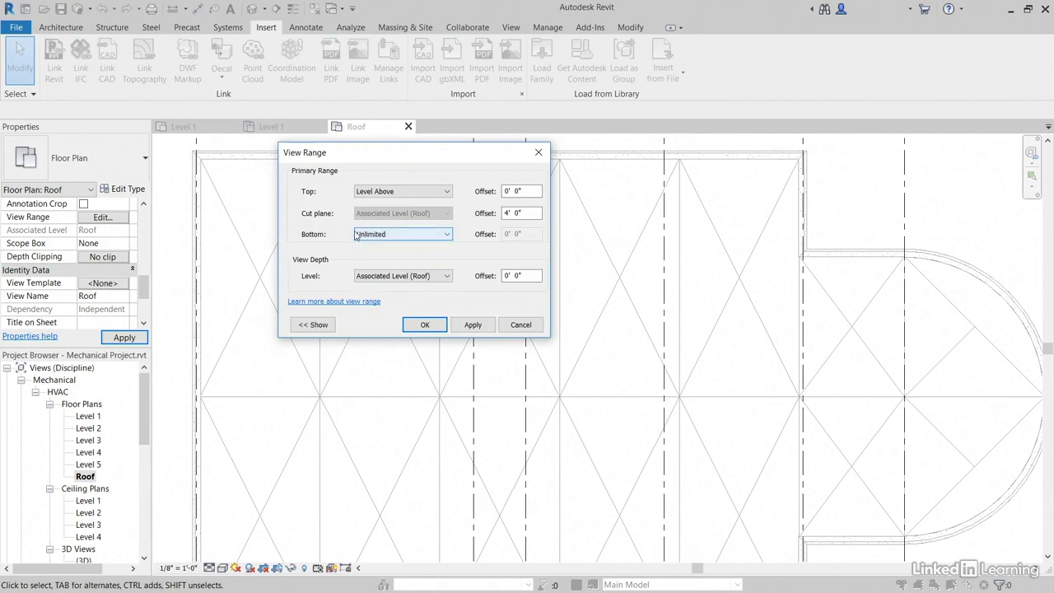
left_click(387, 278)
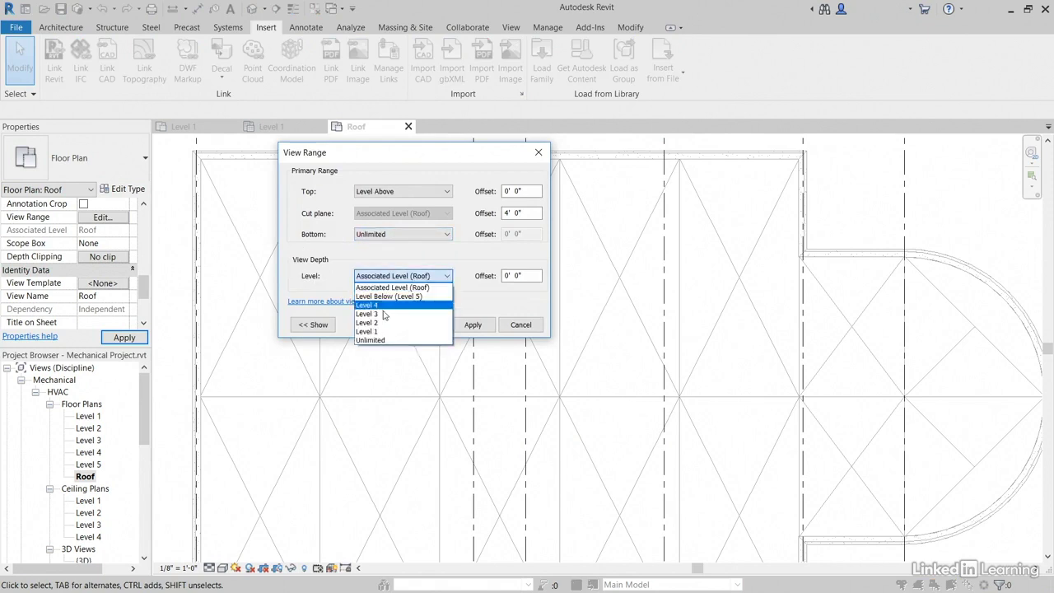
left_click(385, 343)
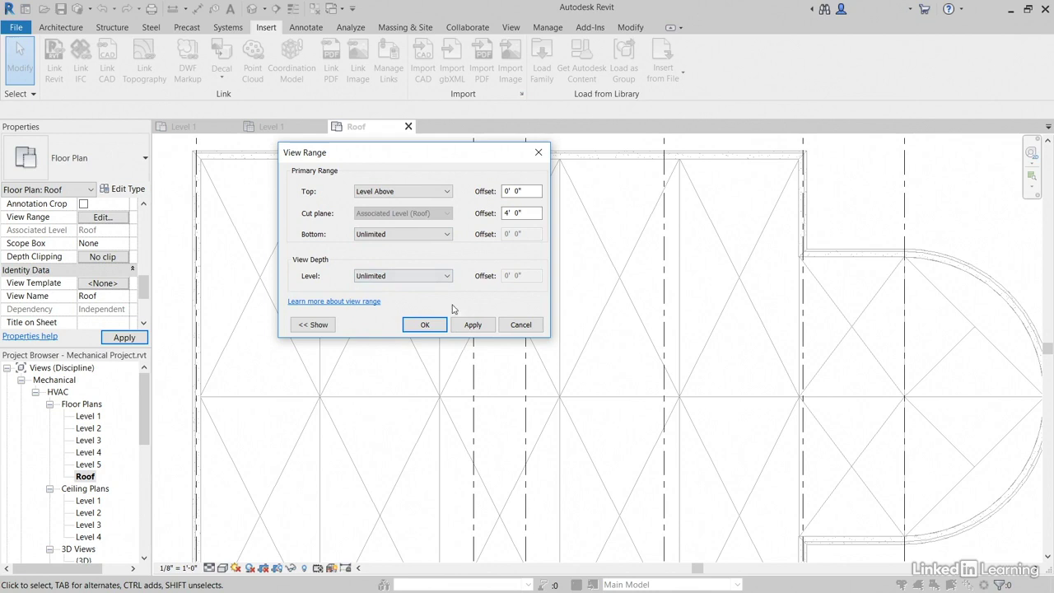
left_click(473, 325)
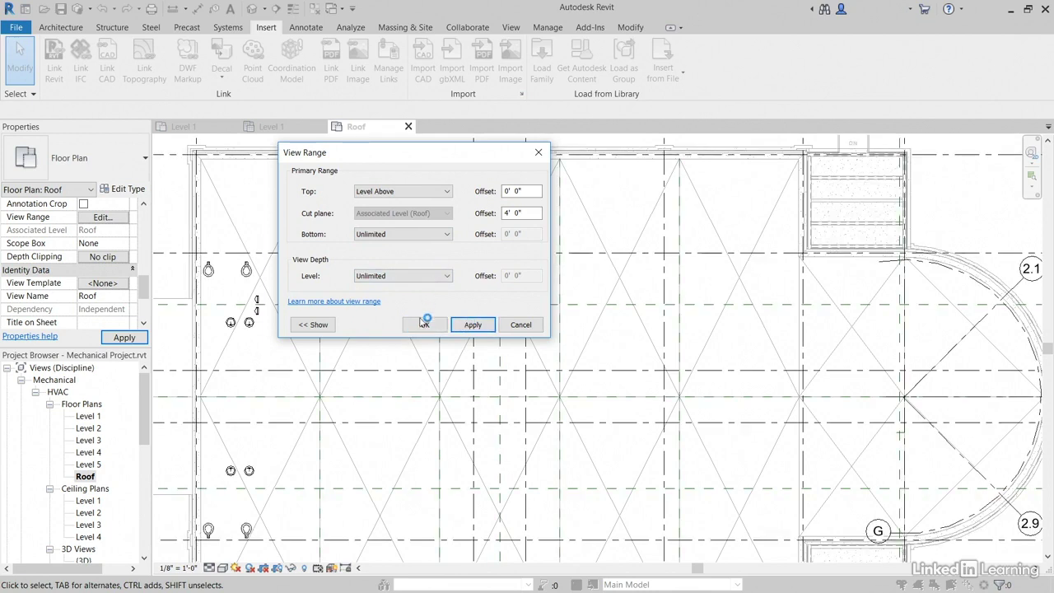
left_click(423, 325)
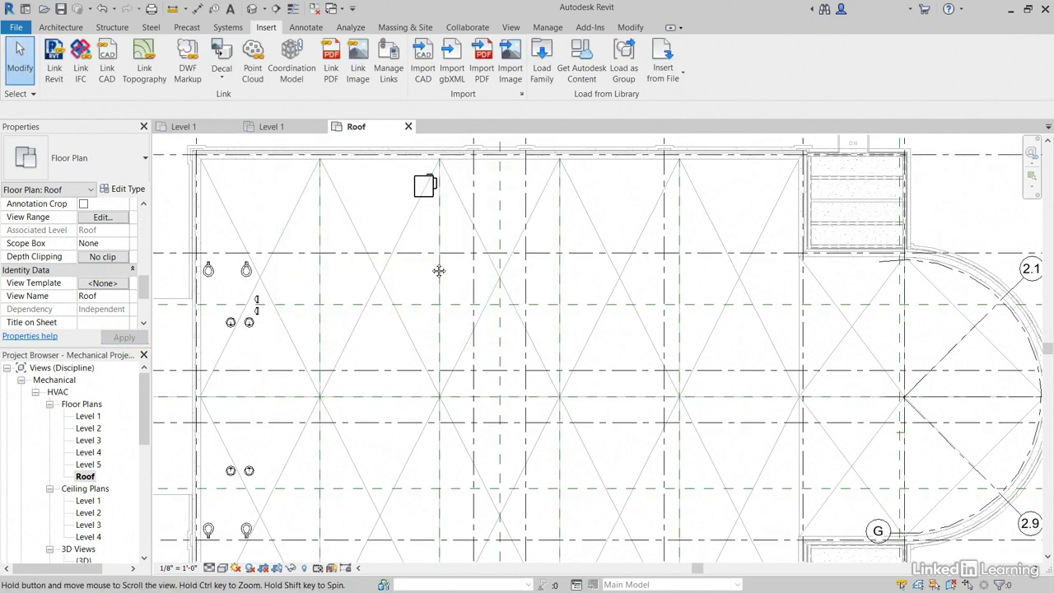
middle_click_drag(437, 270, 367, 284)
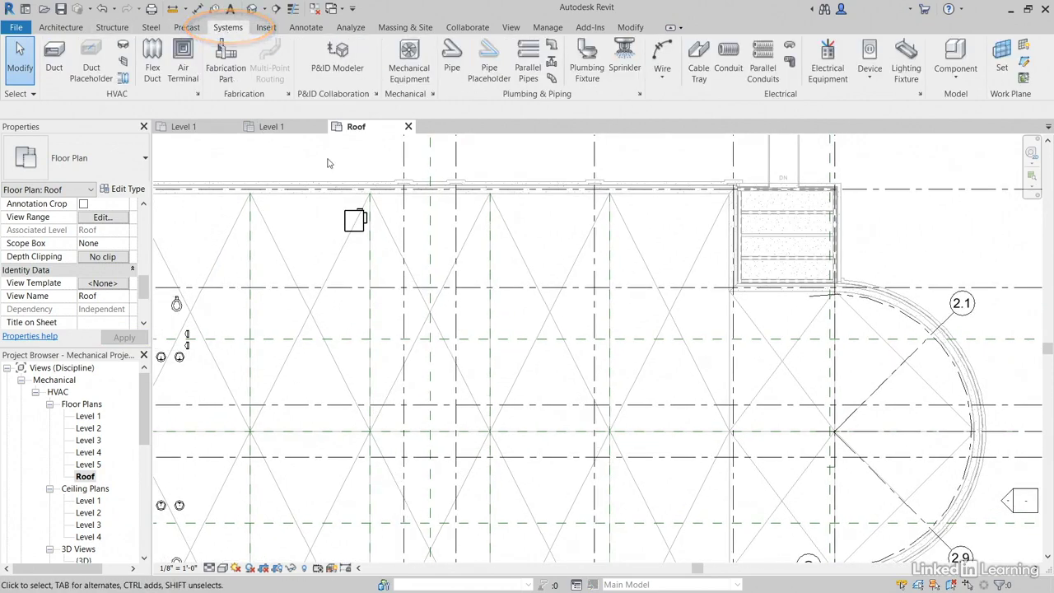
- Place an Outdoor AHU - Horizontal near the top roof edge beside the smaller unit
left_click(410, 70)
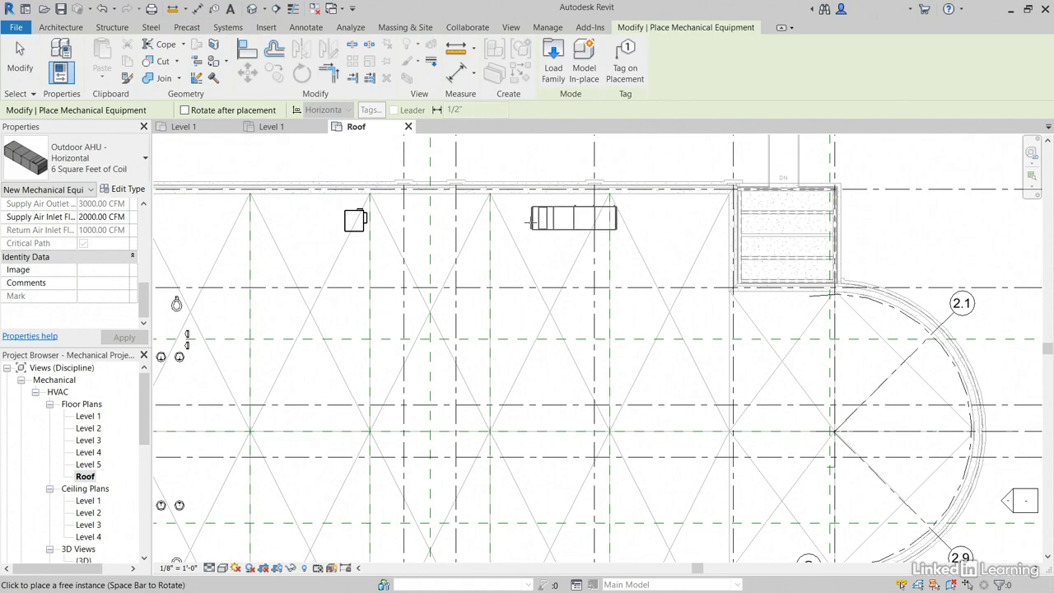
scroll(531, 224, "up", 2)
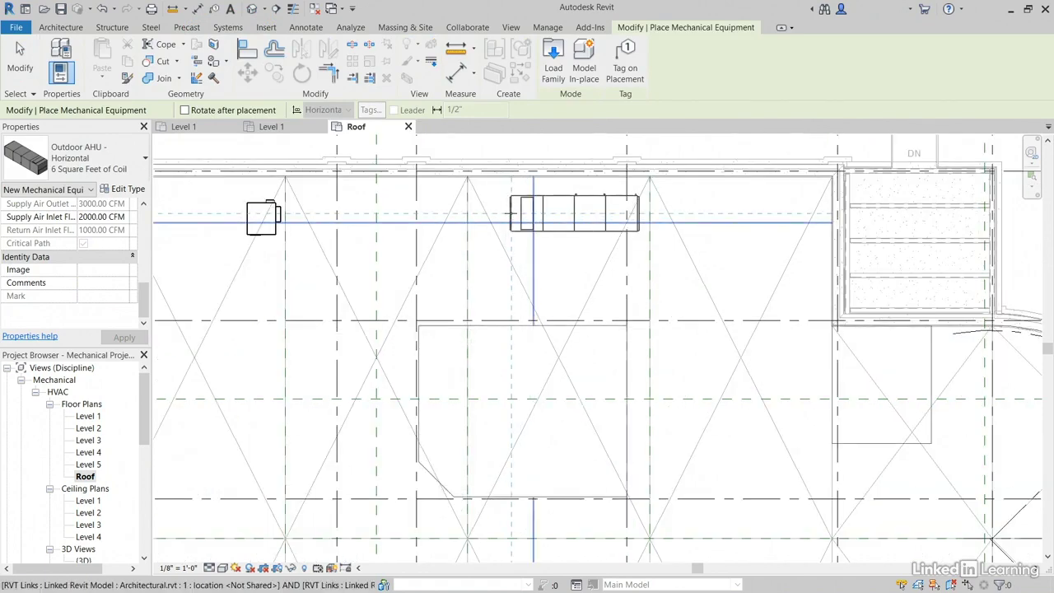
left_click(511, 213)
key("Escape")
key("Escape")
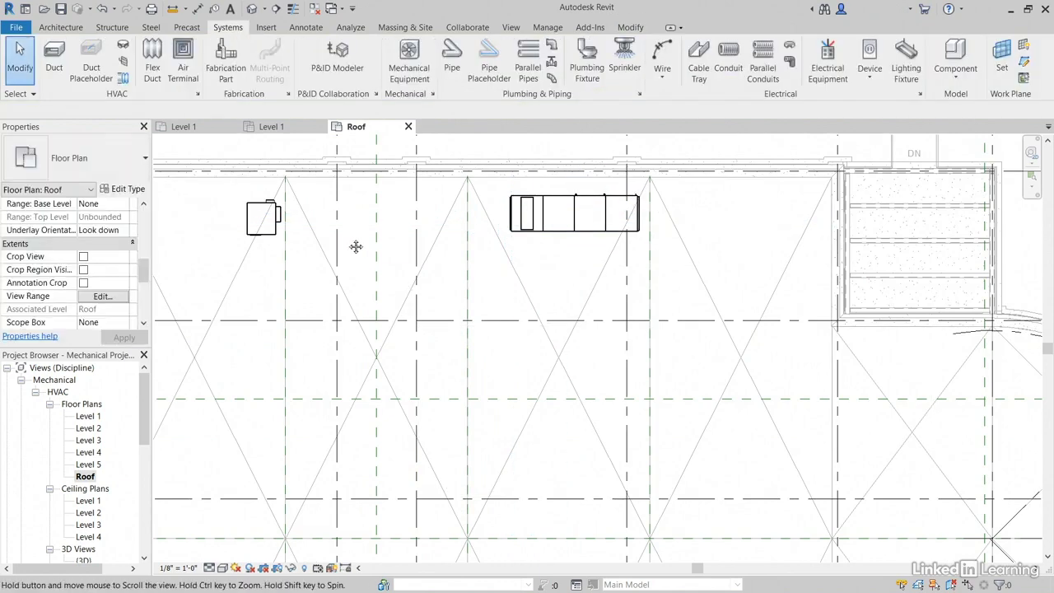
middle_click_drag(355, 244, 428, 249)
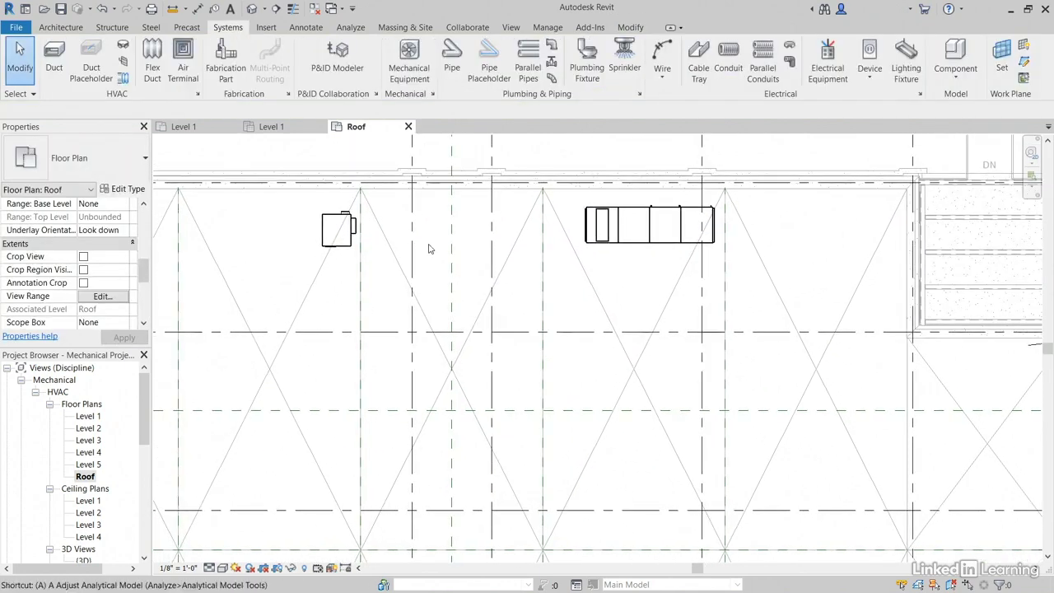
- Align the Outdoor AHU to the dashed reference line with AL
key("a")
key("l")
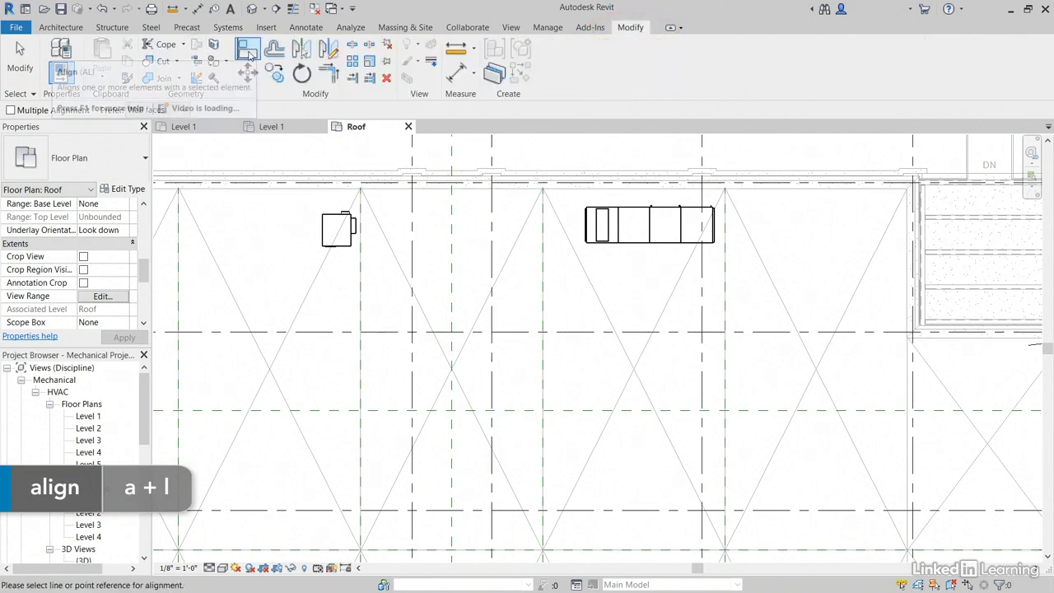
scroll(375, 234, "up", 3)
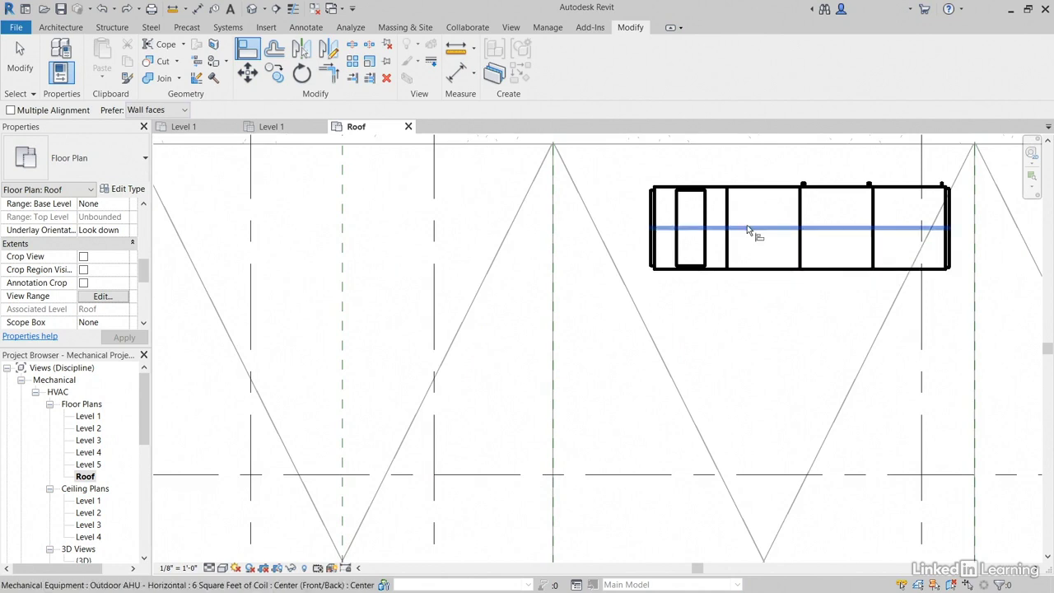
left_click(746, 227)
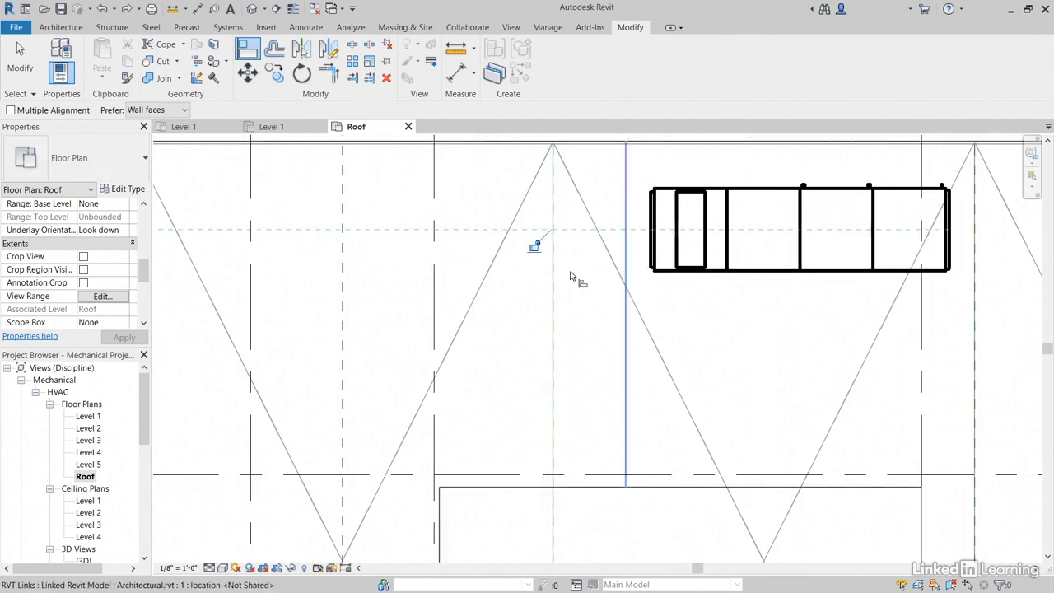
scroll(567, 280, "down", 1)
scroll(567, 280, "down", 2)
middle_click_drag(426, 299, 492, 276)
key("Escape")
key("Escape")
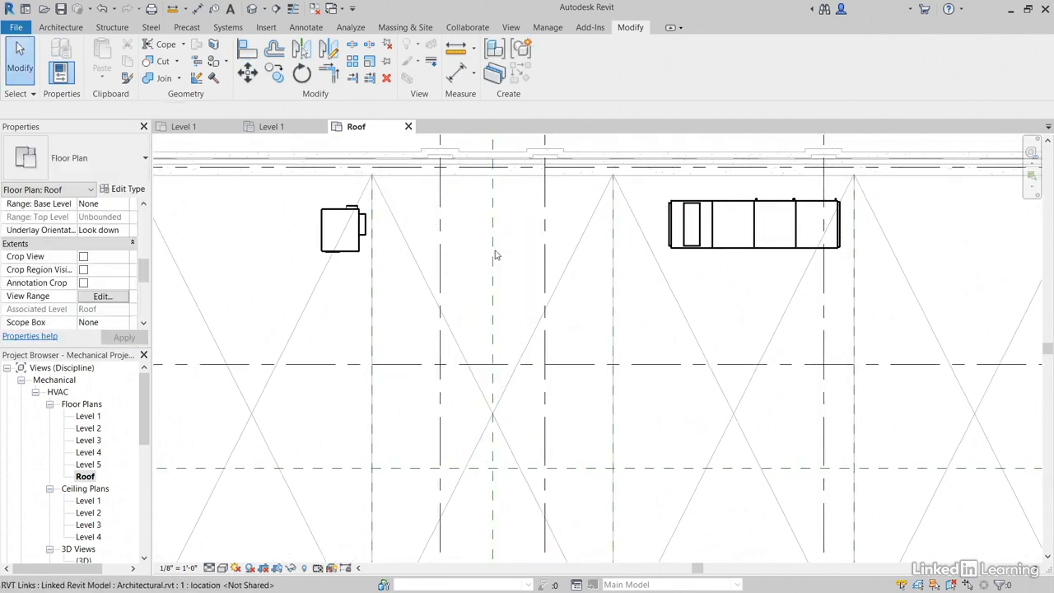
scroll(496, 253, "down", 2)
scroll(495, 254, "down", 2)
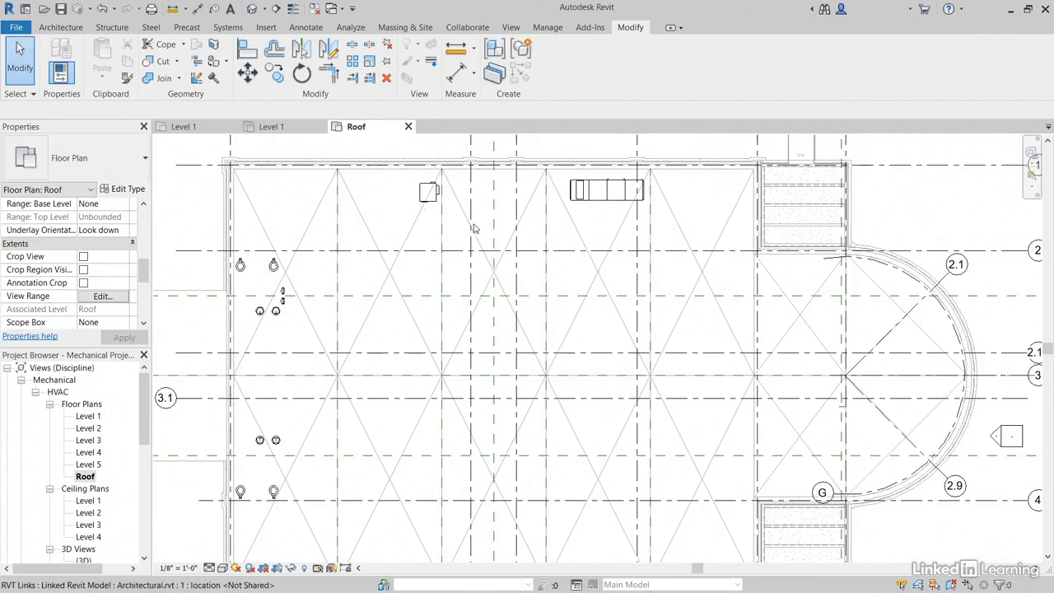
- Draw a horizontal building section across the rooftop AHU and deselect it
left_click(281, 12)
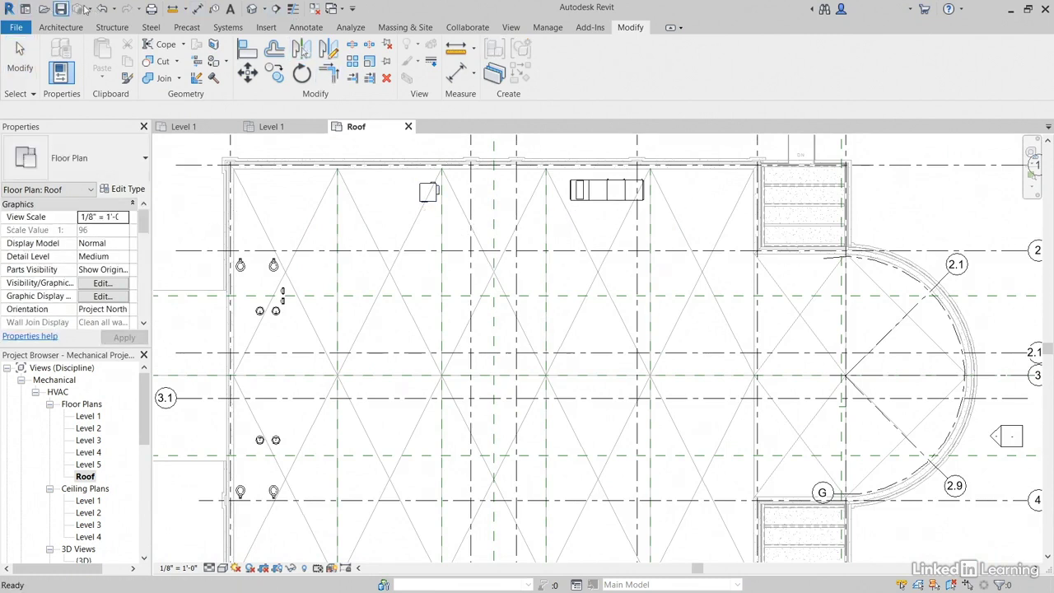
left_click(278, 10)
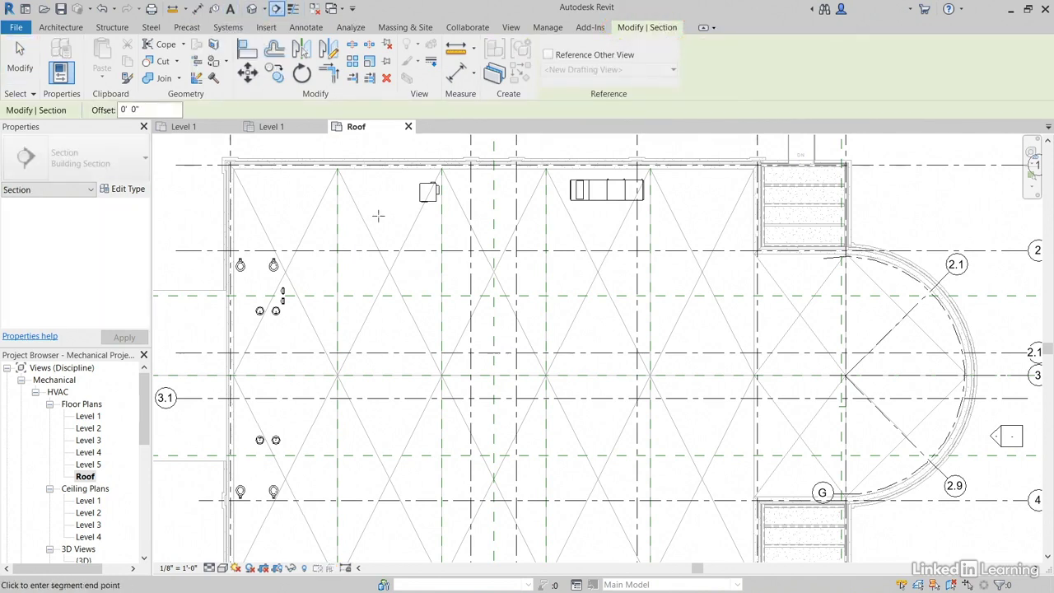
left_click(684, 213)
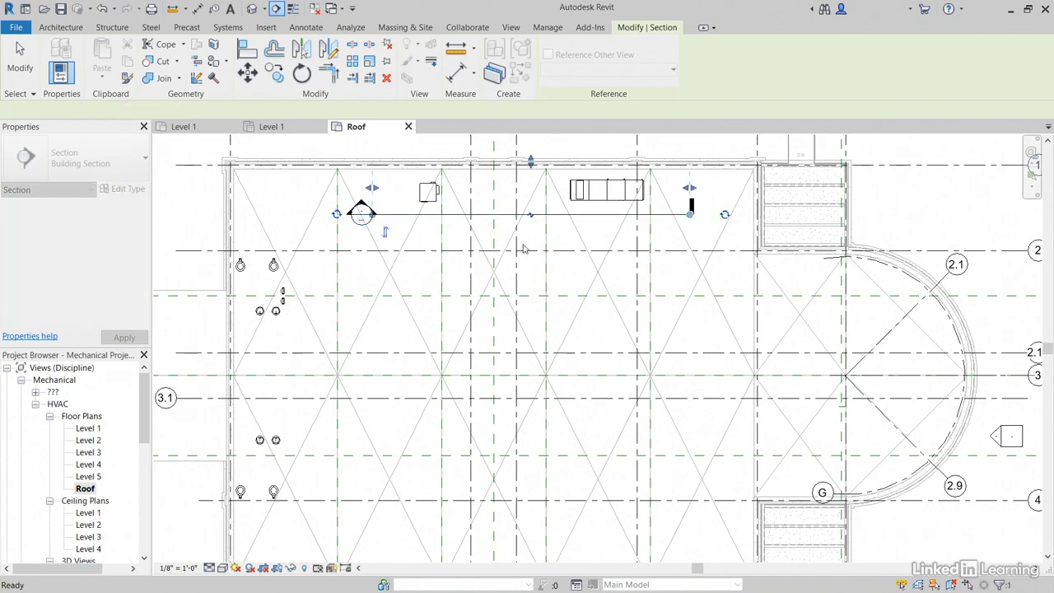
left_click(690, 214)
middle_click_drag(529, 154, 529, 177)
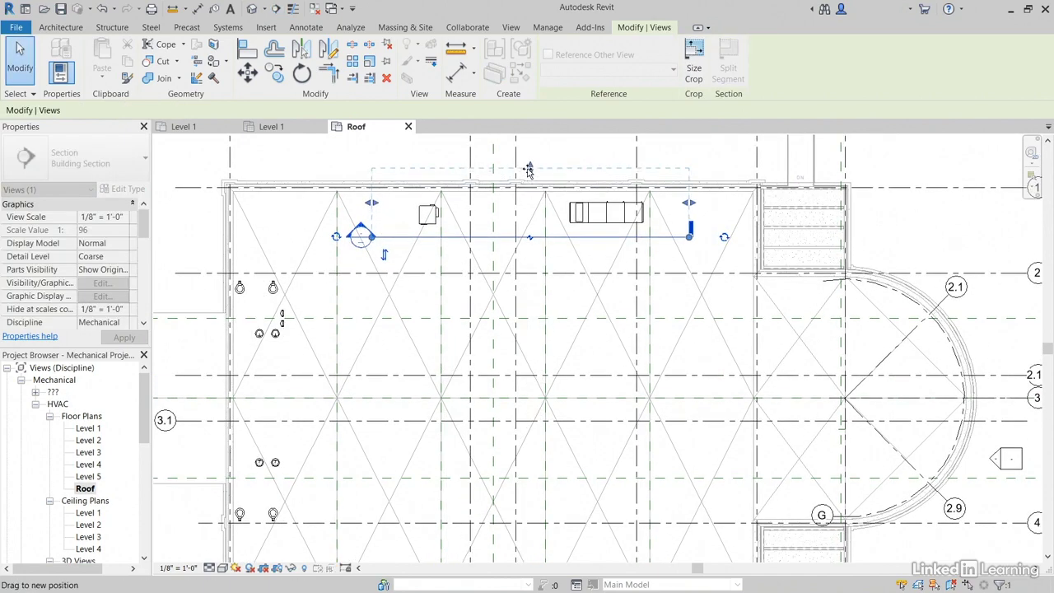
left_click(348, 307)
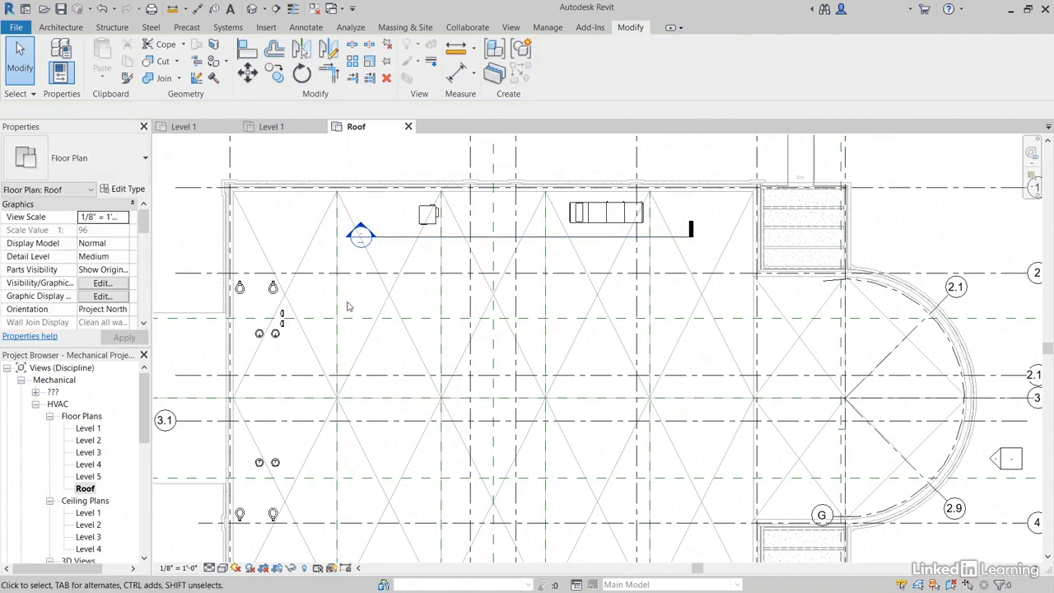
- In Section 1, set the Outdoor AHU's Elevation from Level to 12"
double_click(359, 239)
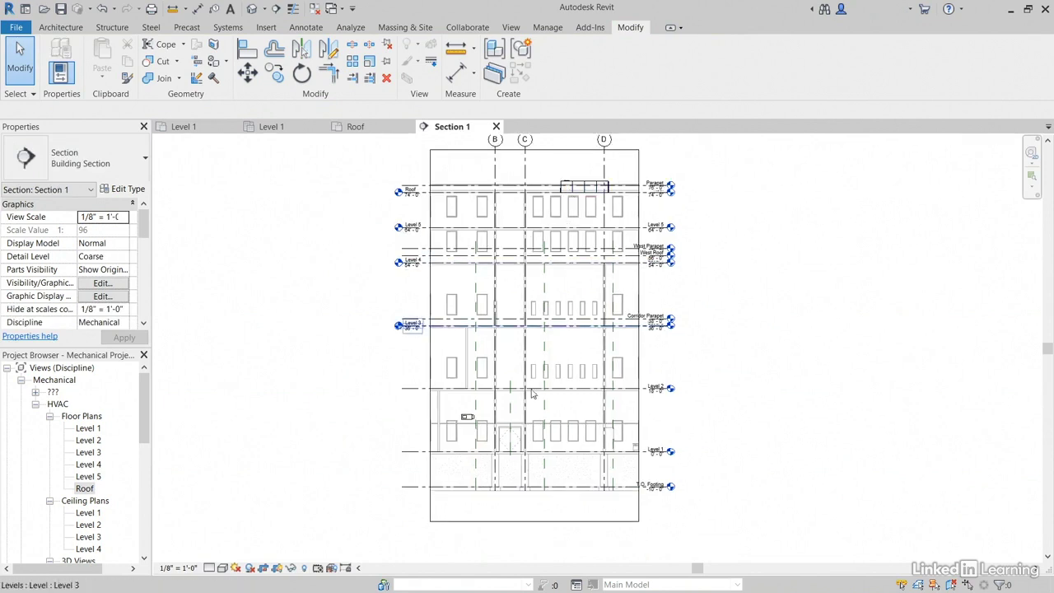
scroll(466, 423, "up", 10)
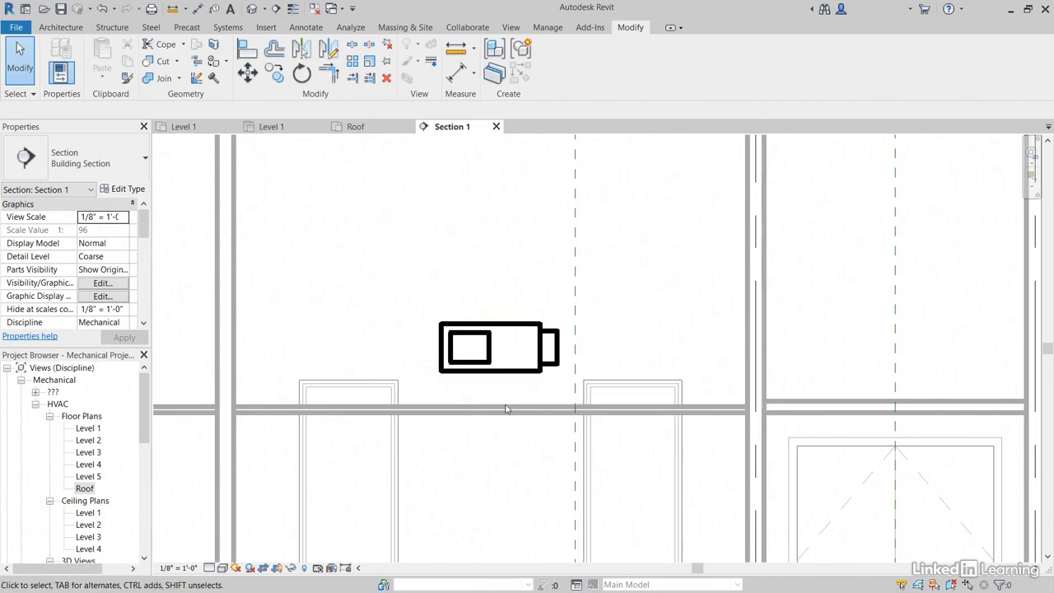
scroll(499, 402, "down", 10)
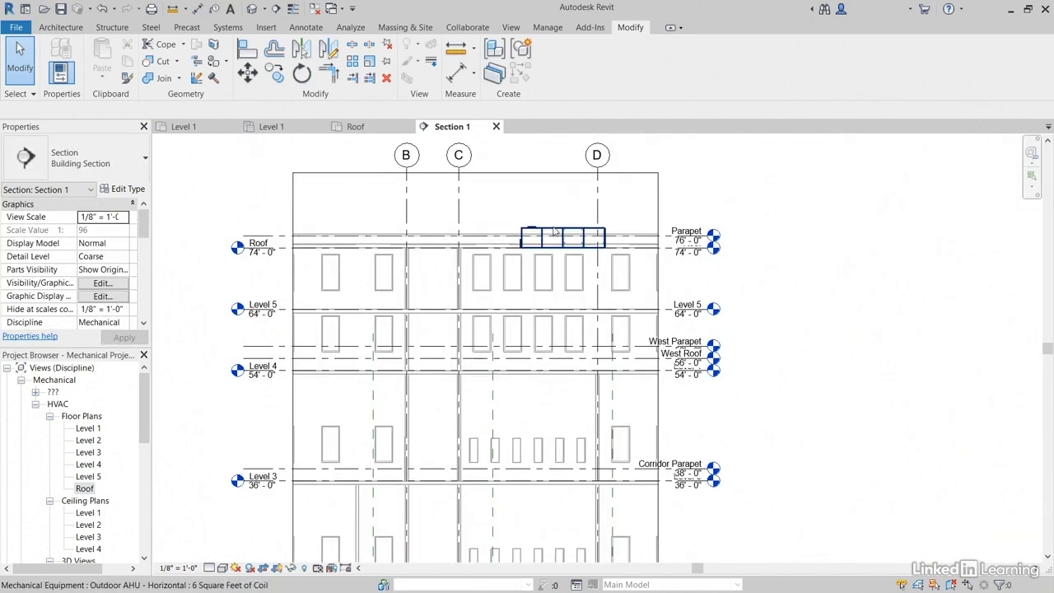
scroll(554, 231, "up", 6)
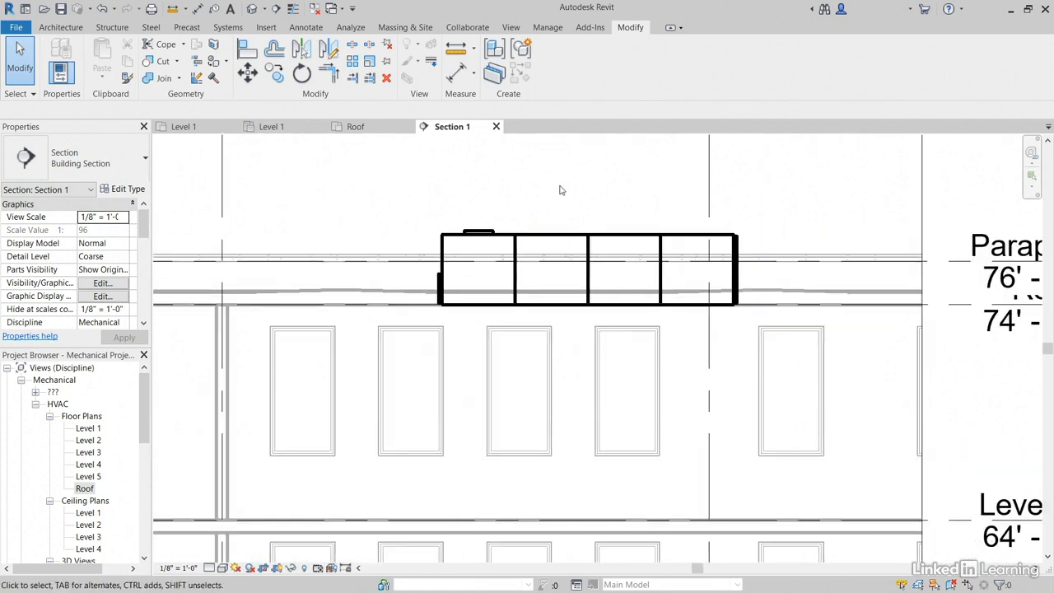
left_click(543, 238)
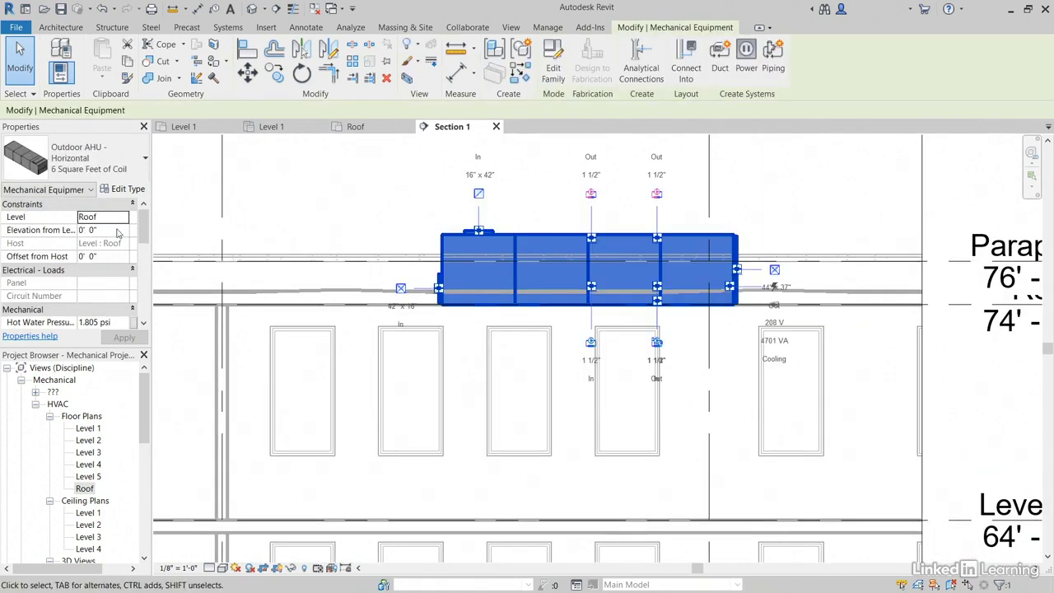
left_click(118, 231)
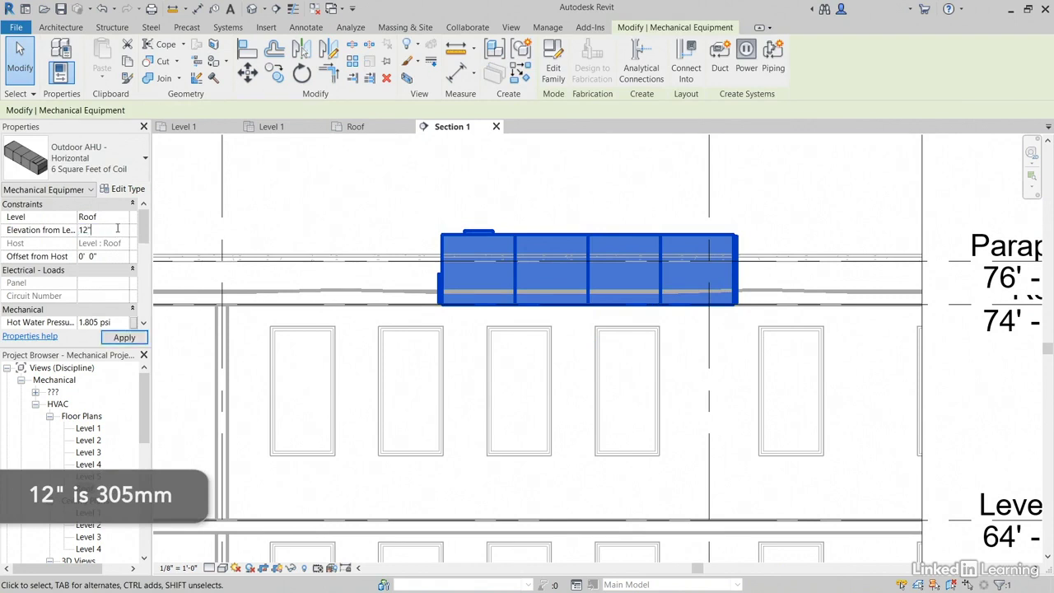
key("Return")
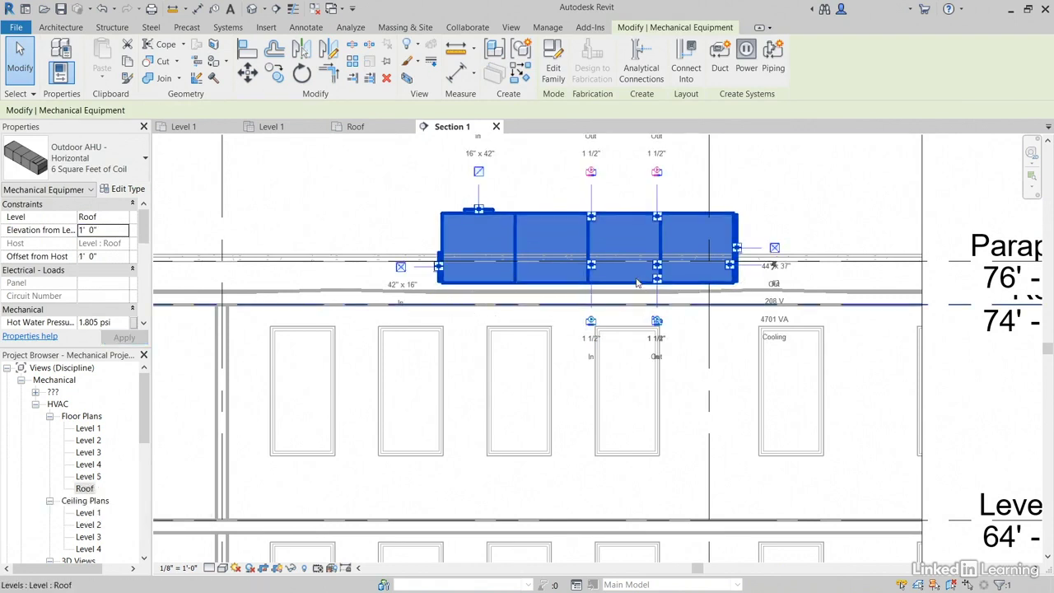
- Deselect the AHU and switch to the Level 1 ceiling plan view
scroll(512, 278, "down", 1)
scroll(485, 313, "down", 2)
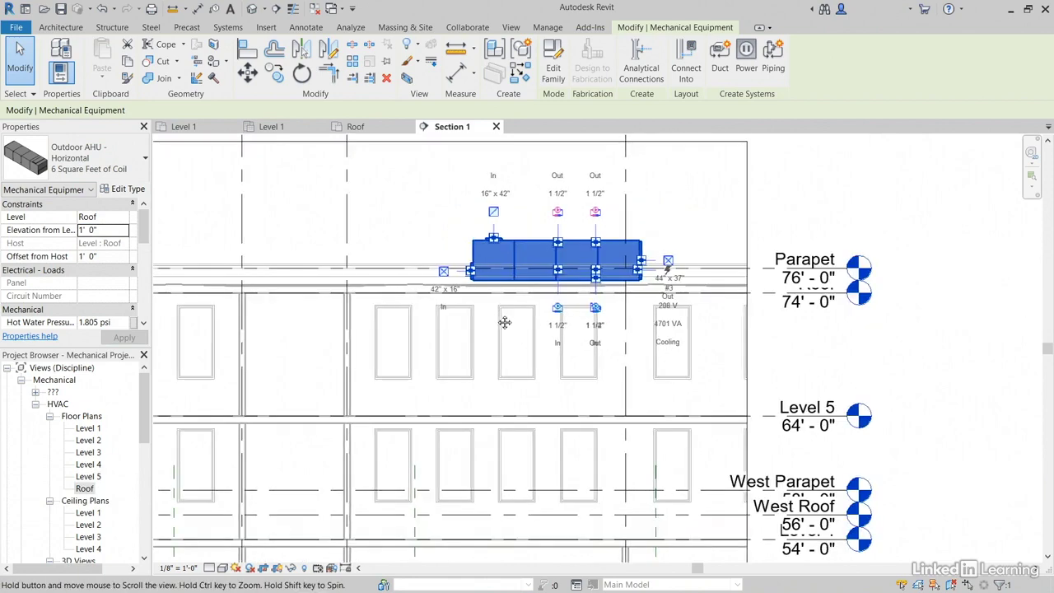
left_click(451, 233)
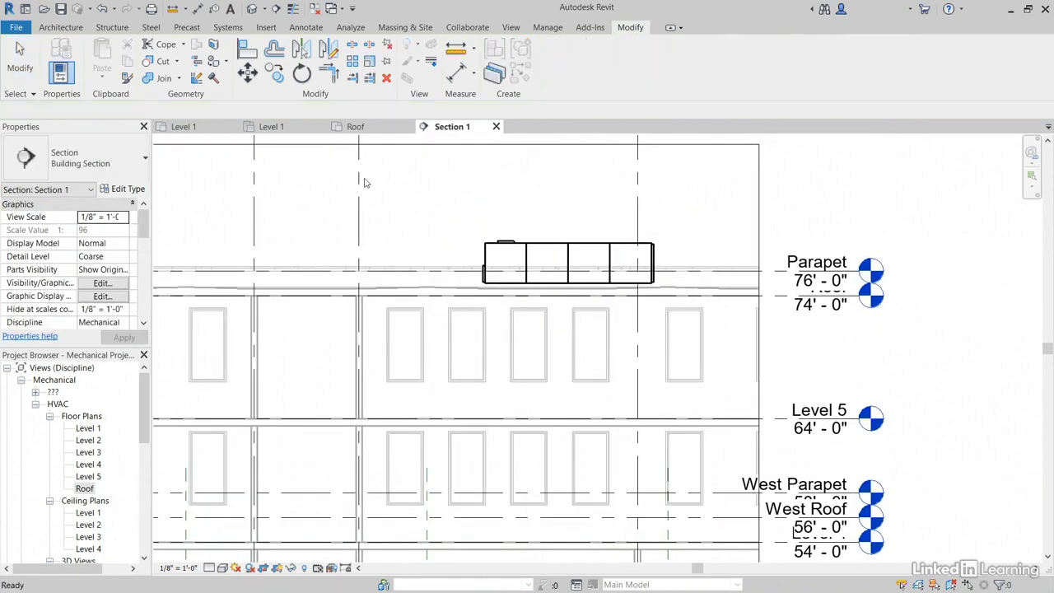
left_click(272, 127)
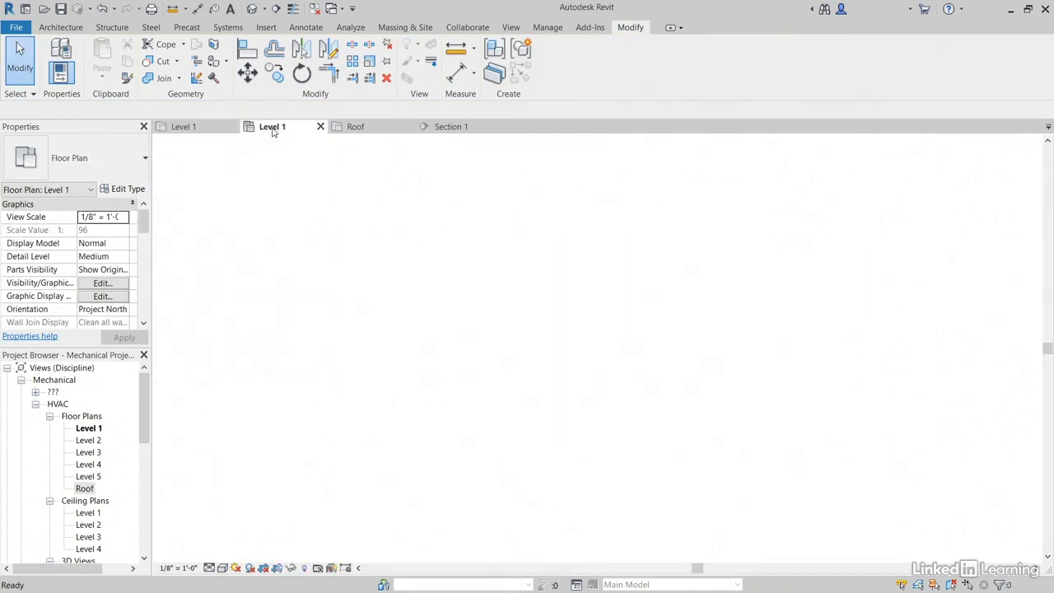